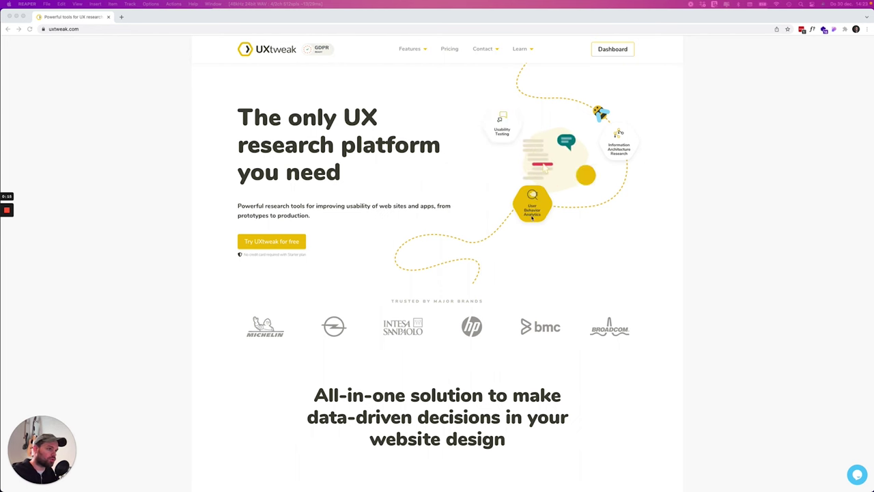
- Scroll the UXtweak homepage down and back up to look it over
scroll(493, 187, "down", 4)
scroll(494, 191, "up", 4)
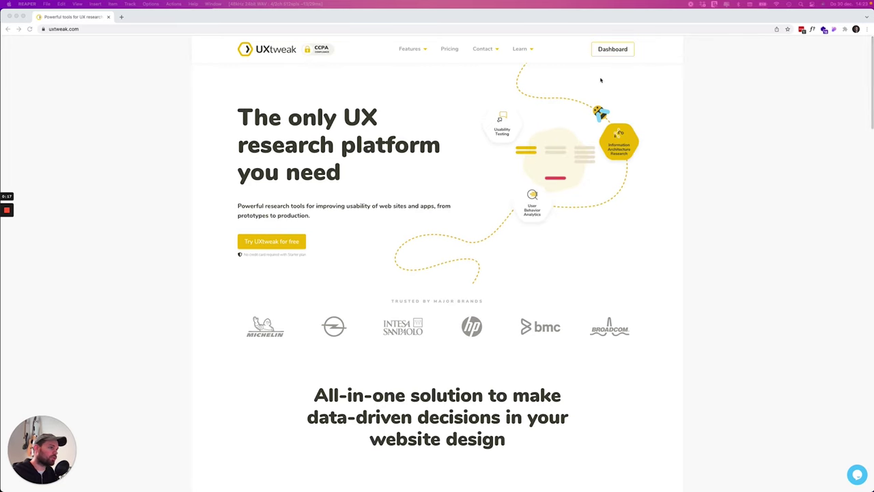
- In the dashboard, browse the Organize content, Empathize with your users and Test usability categories, then go to Figma
left_click(603, 54)
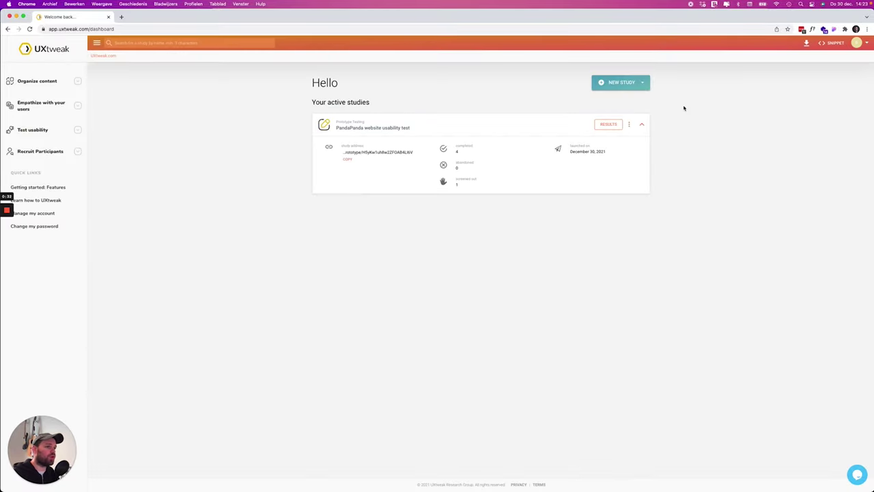
left_click(43, 87)
left_click(44, 87)
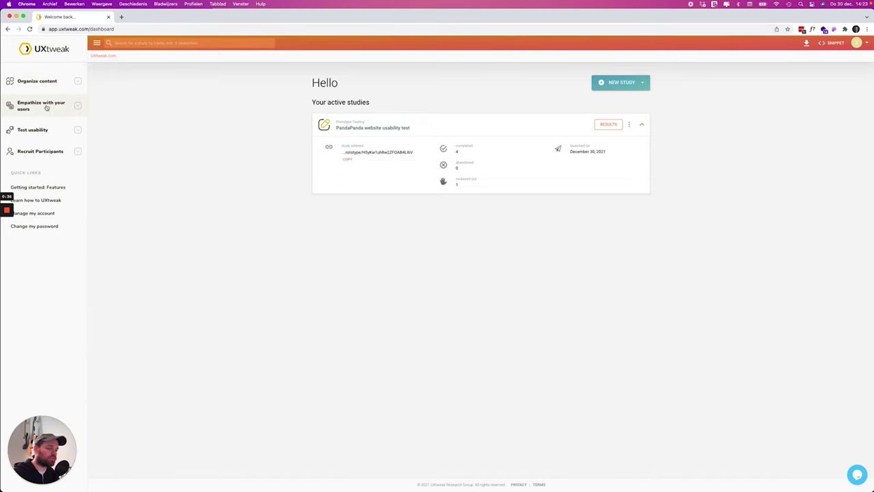
left_click(47, 108)
left_click(32, 198)
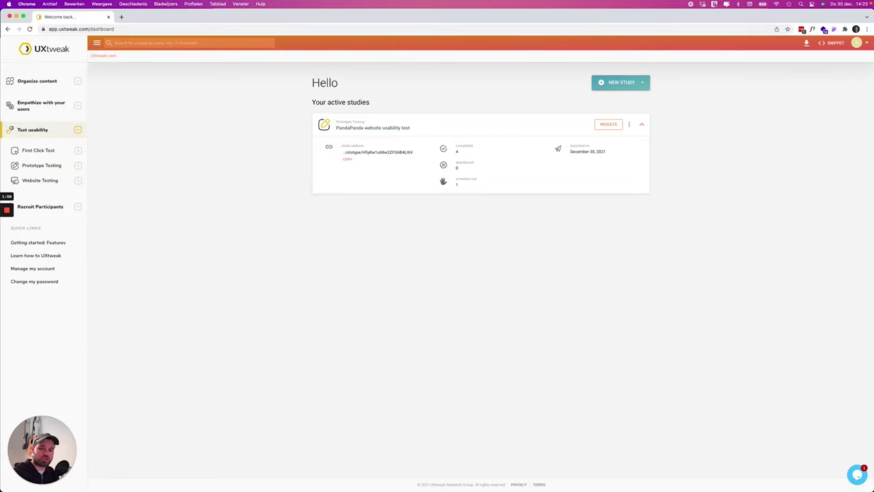
key("super+Tab")
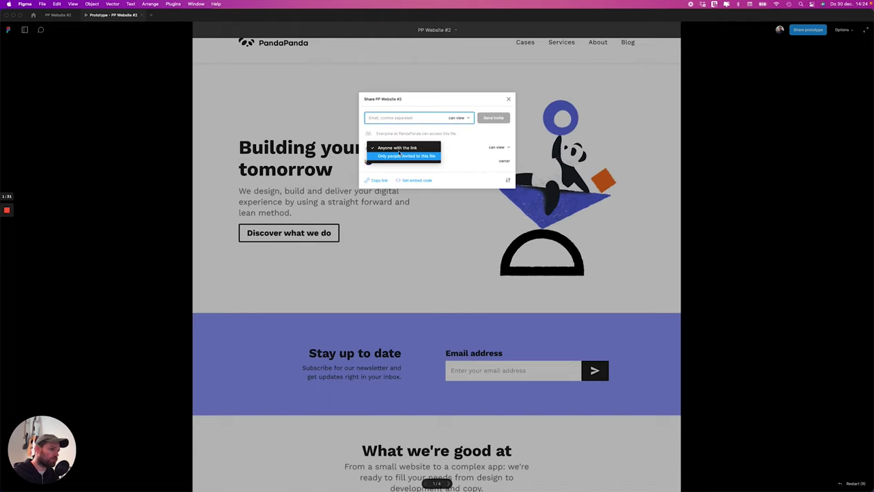
- Confirm anyone with the link can view PP Website #2 and copy its prototype link
left_click(396, 146)
left_click(379, 179)
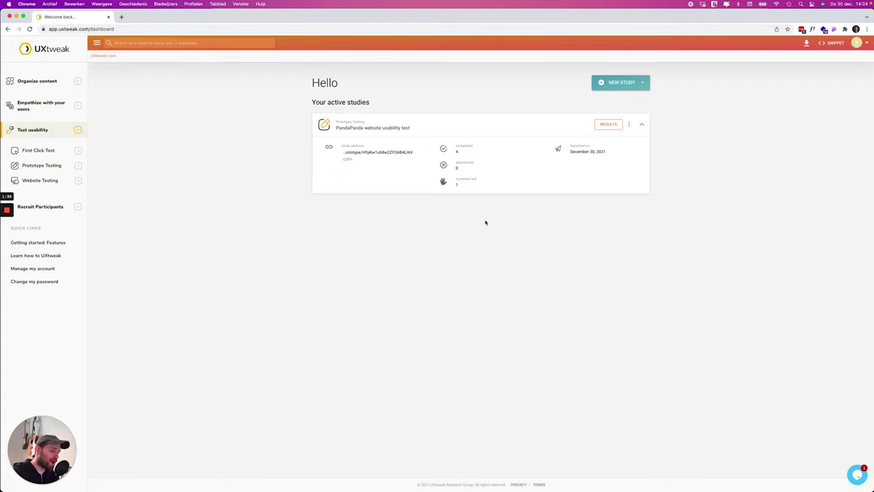
- Start a new Prototype Testing study named 'PP website usability test' and go to its Designs step
left_click(39, 167)
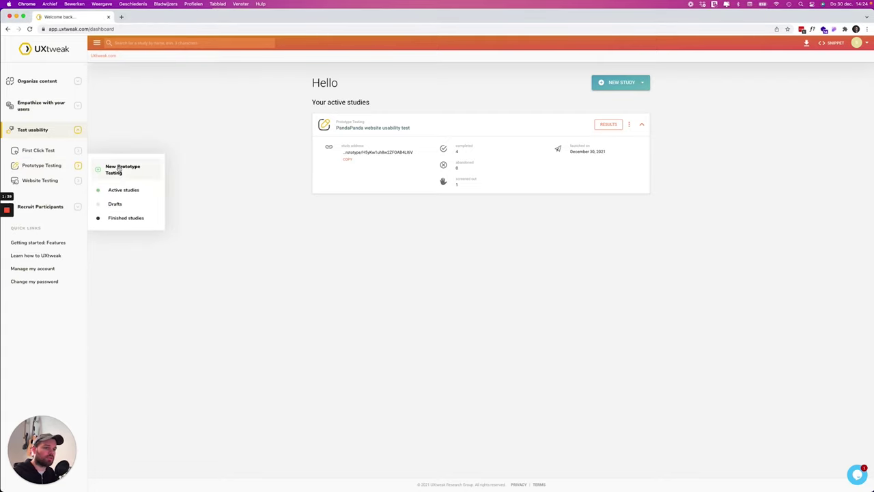
left_click(119, 169)
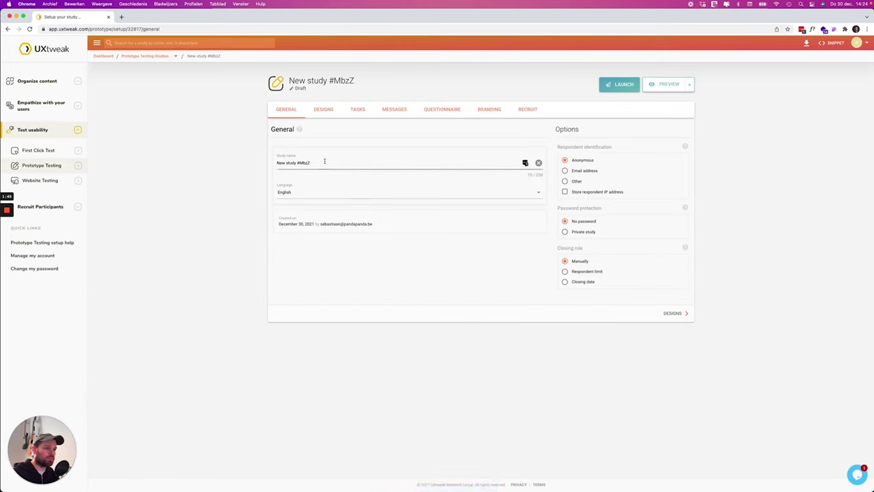
left_click_drag(322, 163, 259, 165)
type("PP website")
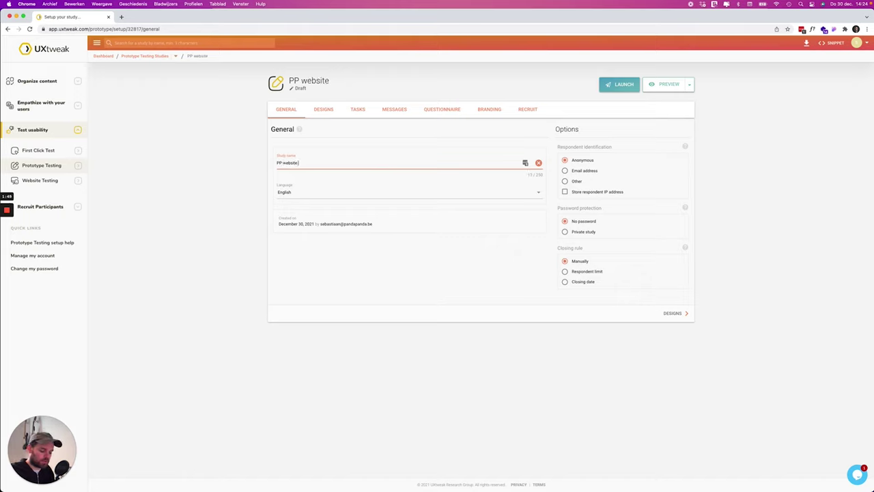
type(" usability test")
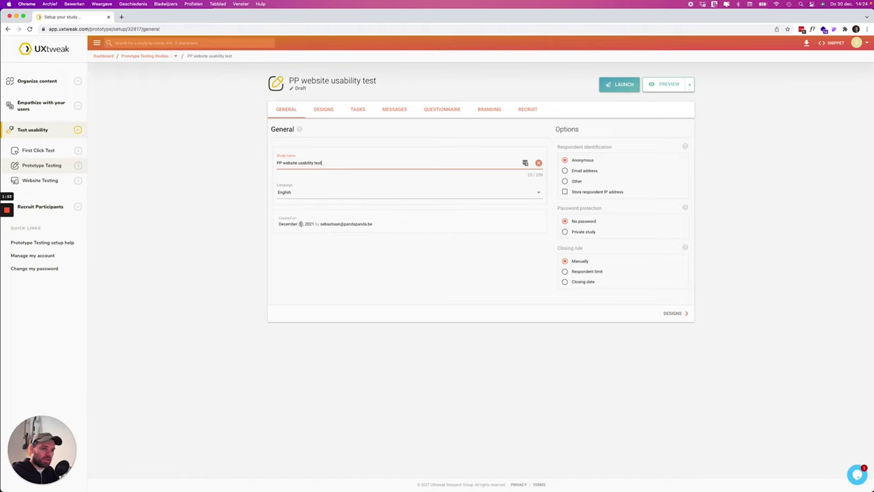
left_click_drag(279, 220, 388, 228)
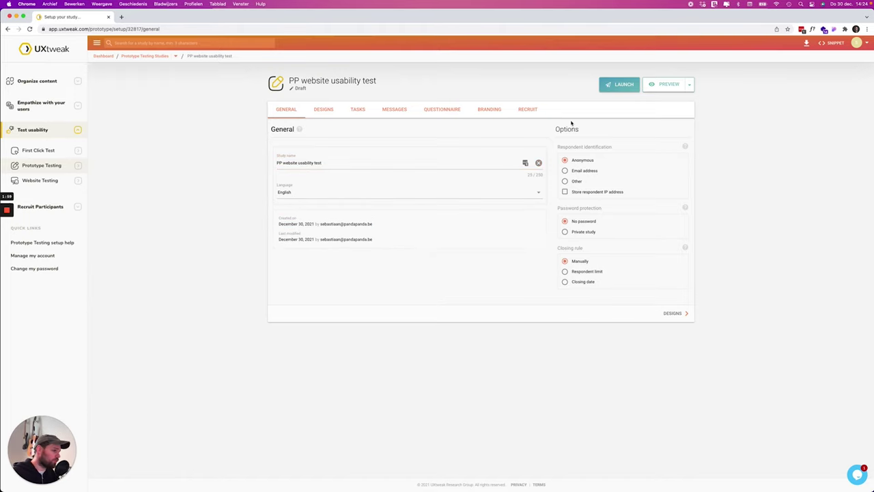
left_click_drag(607, 146, 623, 143)
left_click(627, 142)
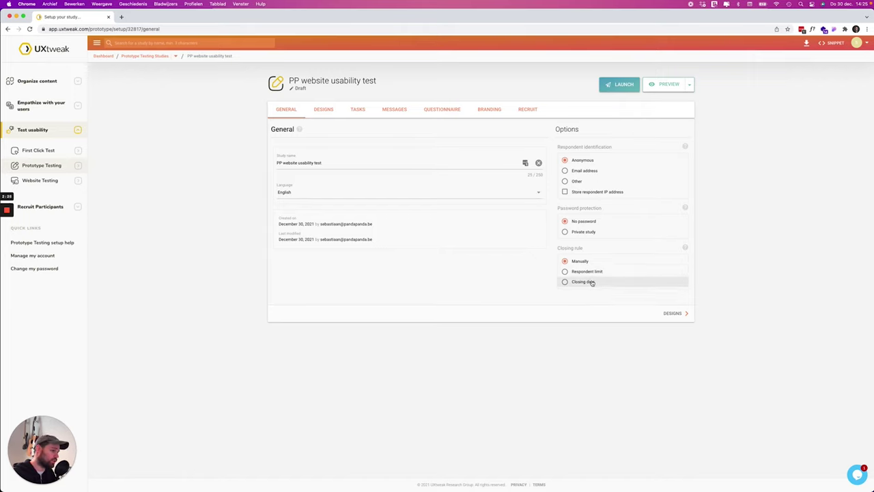
left_click(324, 111)
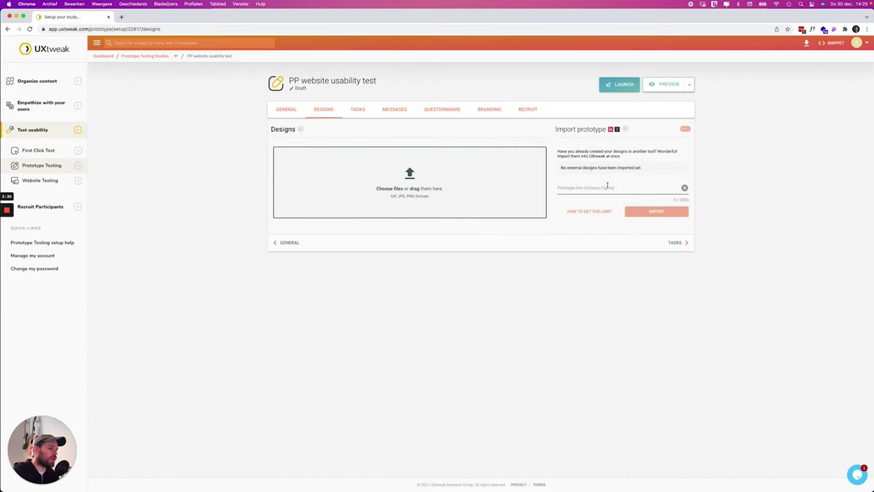
- Paste the Figma prototype URL into the Prototype link field and import its four screens
left_click(578, 190)
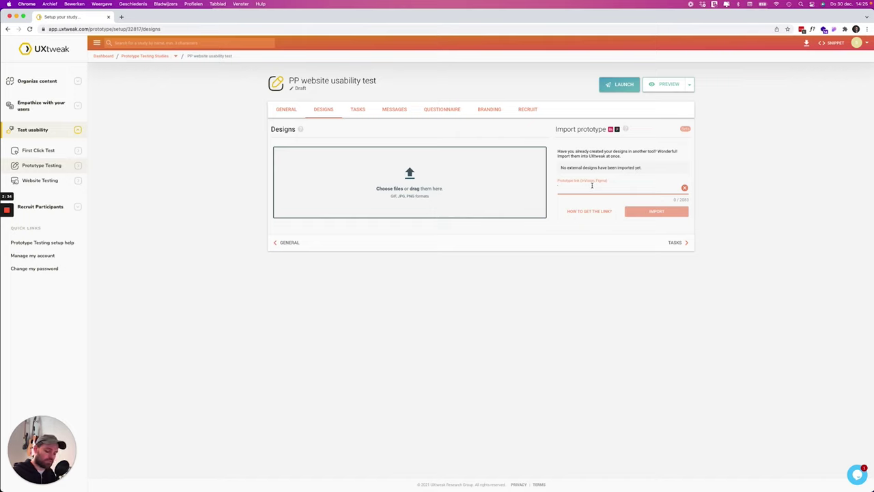
key("super+v")
left_click(651, 212)
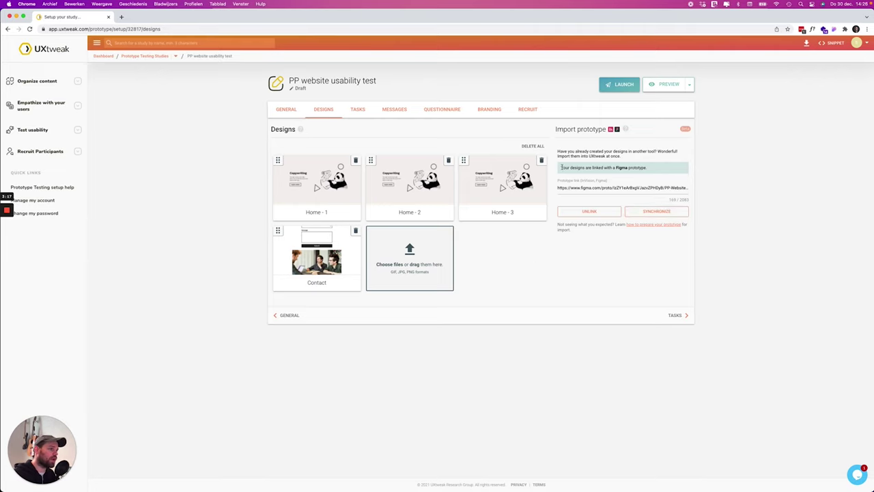
left_click_drag(560, 167, 664, 170)
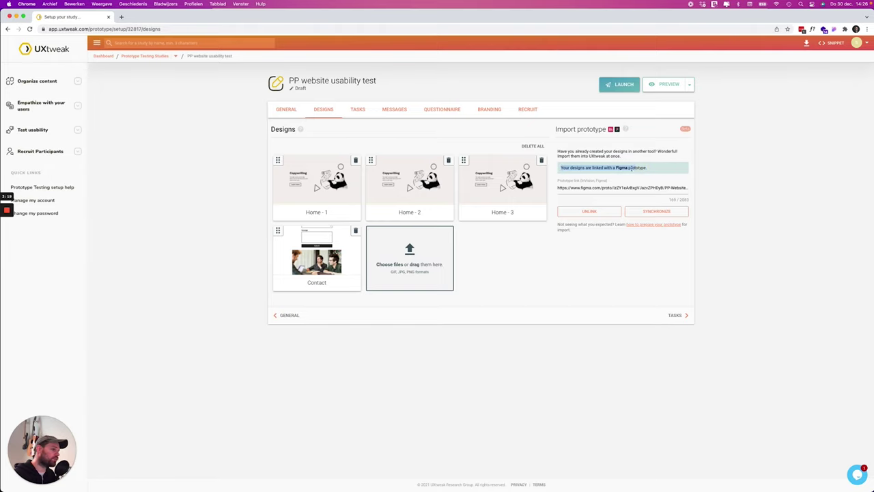
left_click(597, 211)
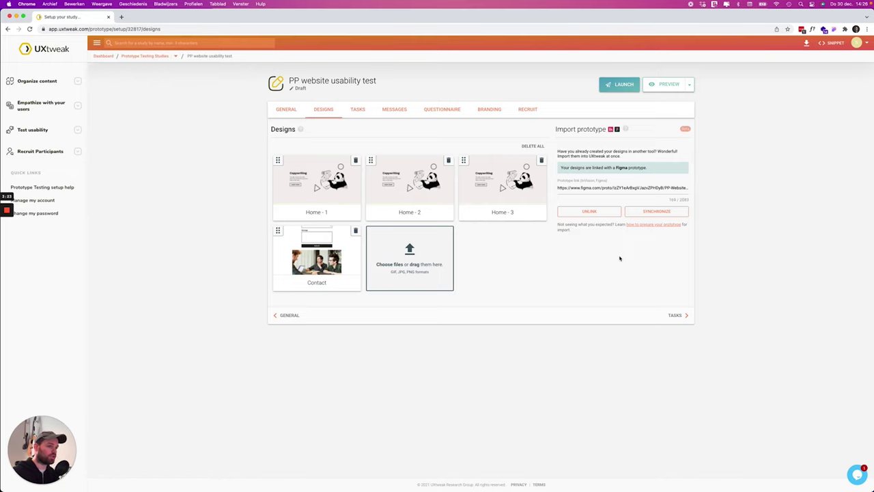
left_click(316, 181)
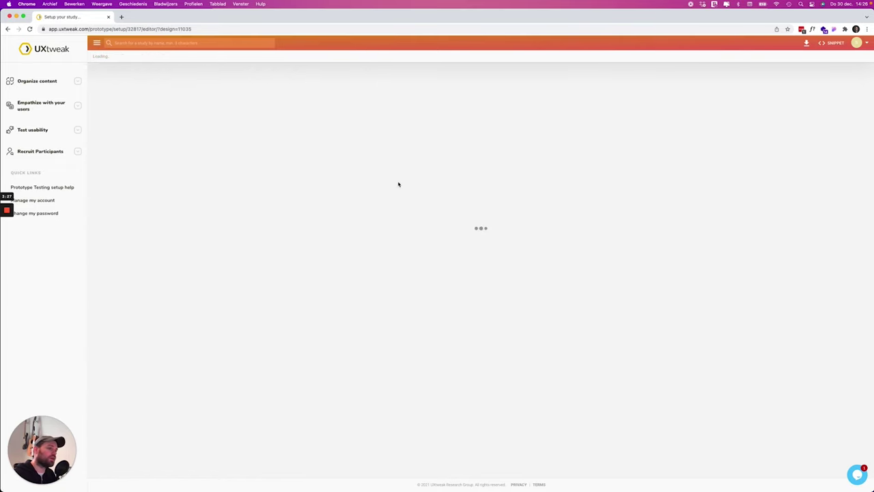
scroll(558, 190, "down", 3)
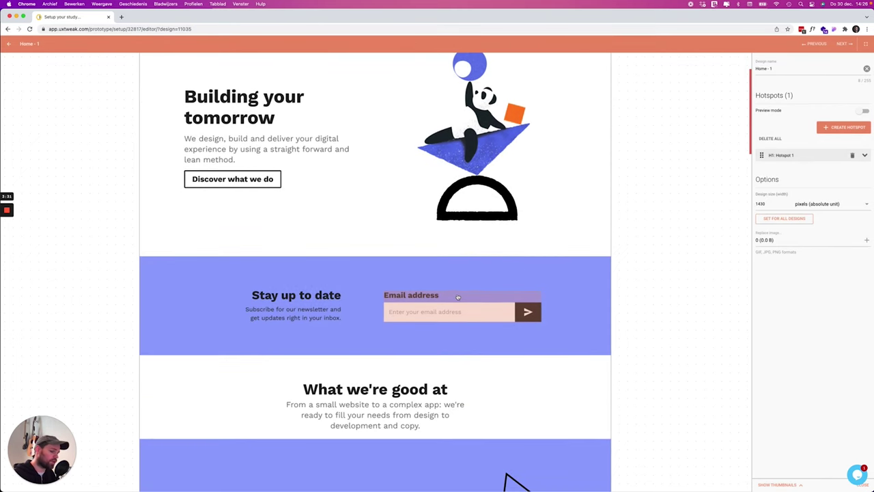
scroll(459, 296, "up", 3)
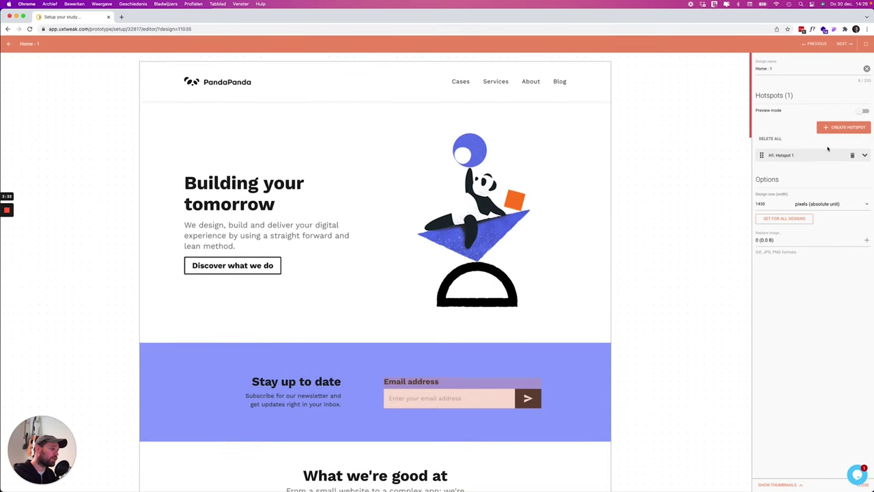
left_click(843, 128)
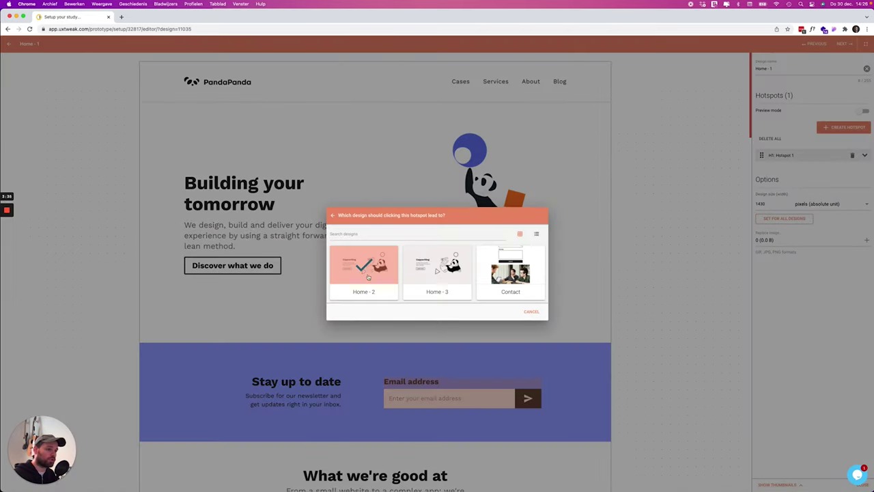
left_click(365, 271)
left_click_drag(174, 66, 284, 202)
left_click_drag(295, 254, 232, 273)
left_click_drag(222, 220, 287, 265)
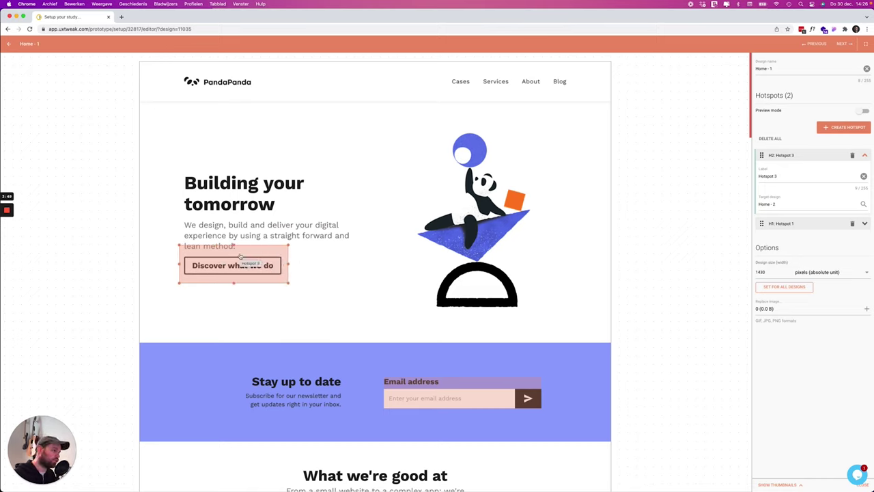
left_click(852, 156)
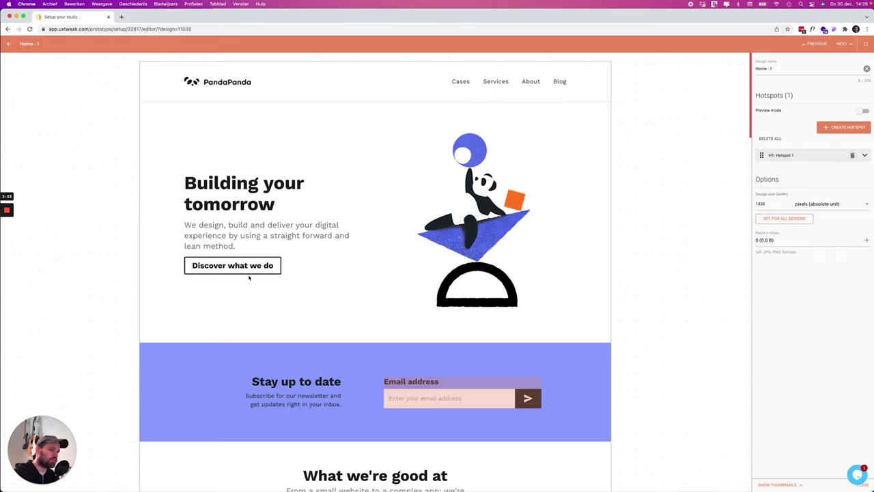
- Add task 1 asking respondents to subscribe to the newsletter, from Home - 1 to Home - 3
left_click(11, 45)
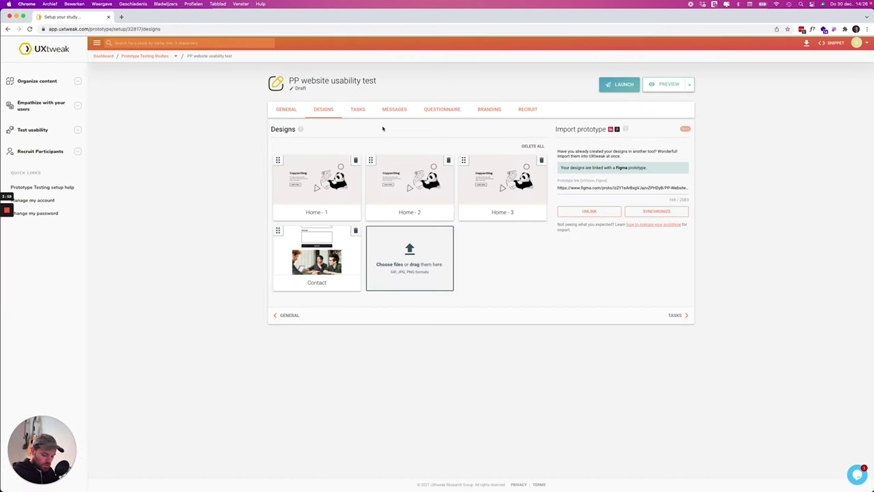
left_click(358, 111)
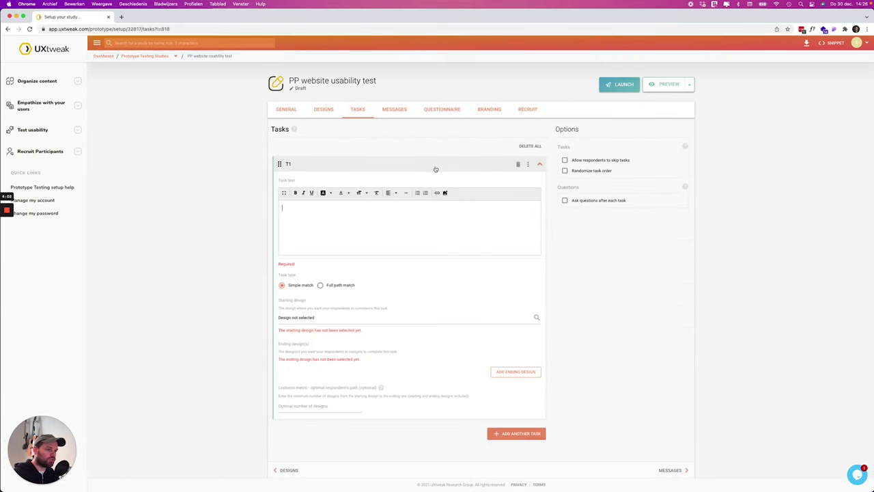
scroll(434, 168, "down", 1)
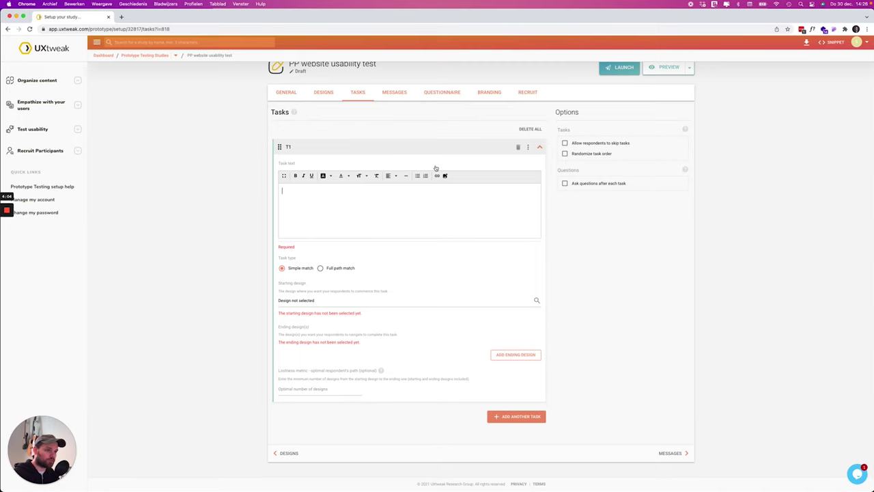
scroll(410, 185, "up", 1)
left_click(348, 218)
type("Please s")
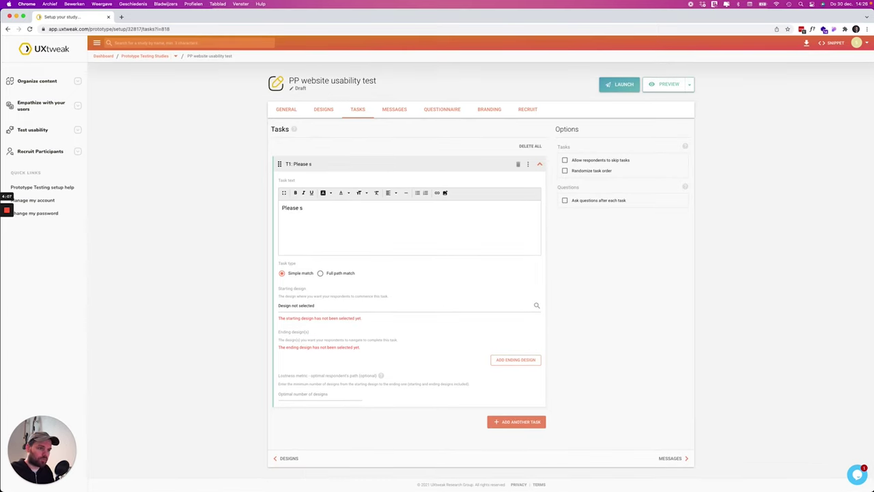
type("ubub")
type("cribe to the ne")
type("wsletter")
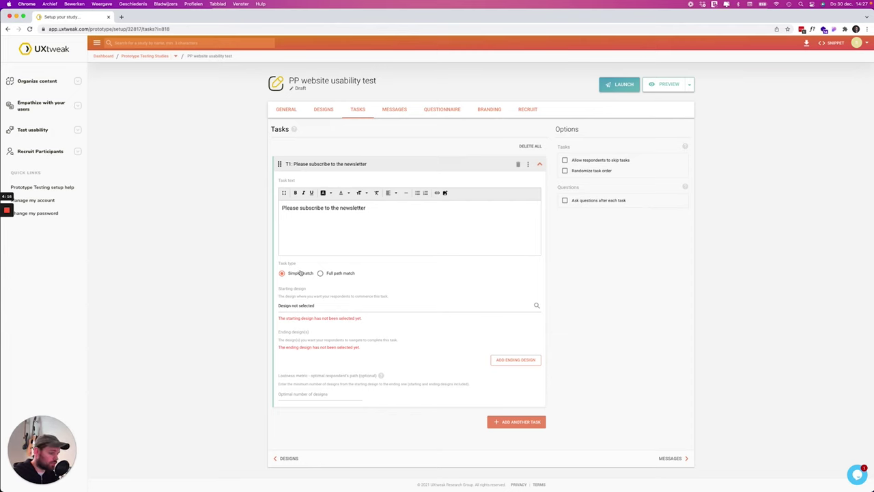
left_click(304, 306)
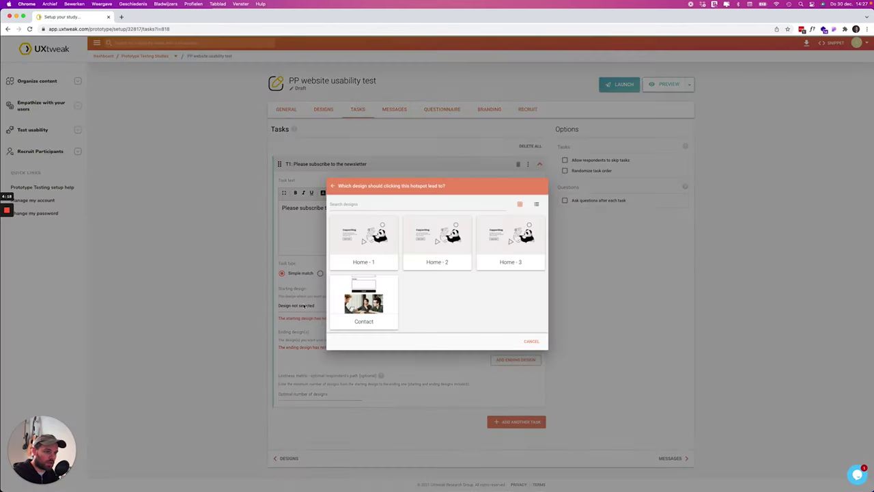
left_click(352, 249)
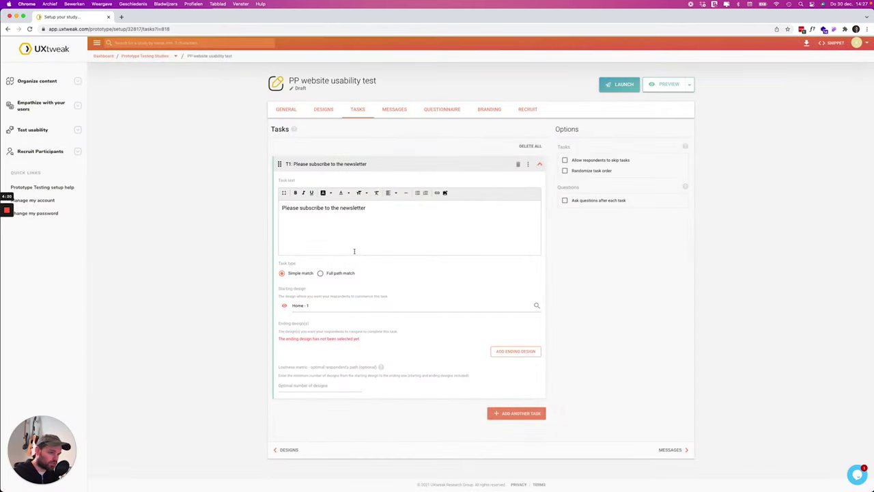
left_click(517, 352)
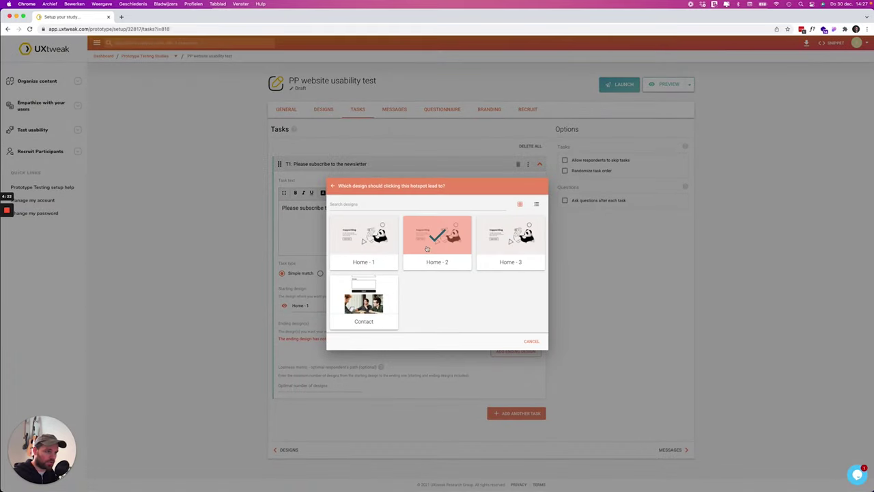
left_click(518, 243)
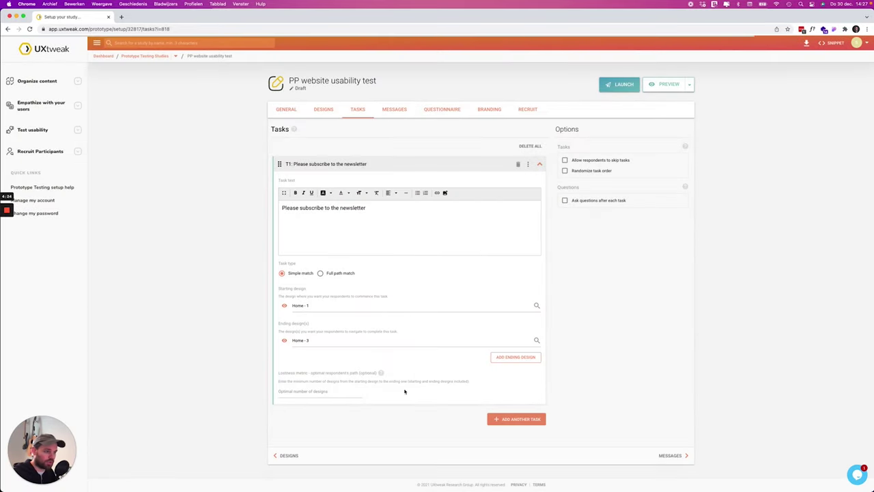
- Add task 2 asking respondents to go to the contact page, from Home - 3 to Contact
left_click(516, 418)
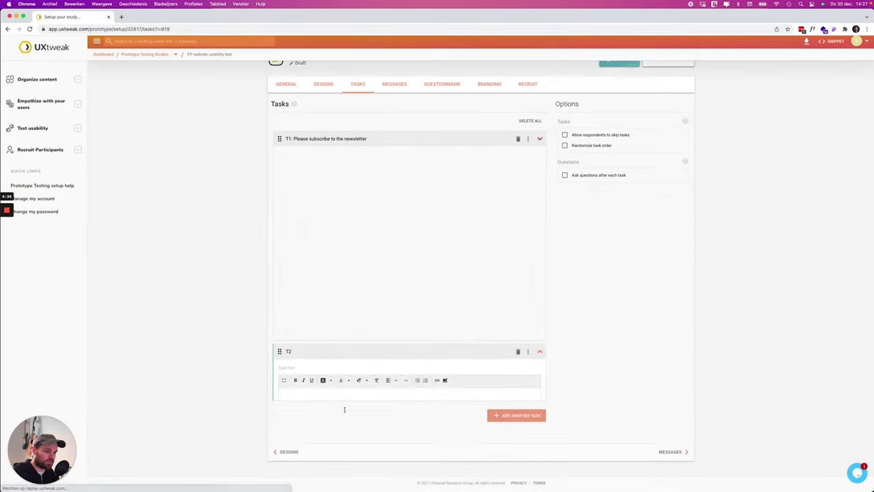
left_click(330, 207)
type("Pleas")
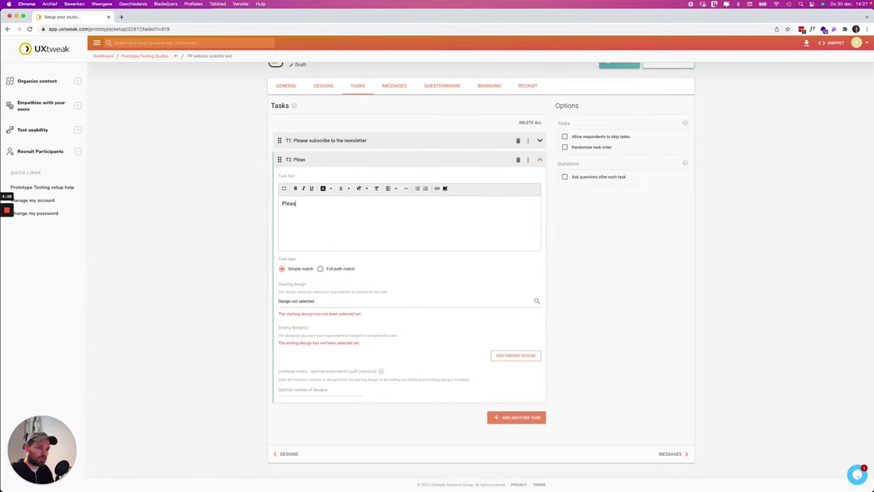
type("e go to the conta")
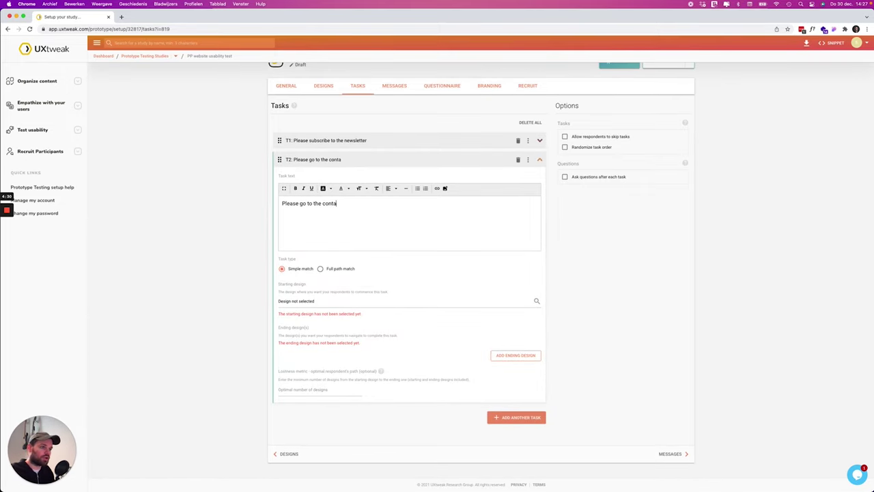
type("ct page")
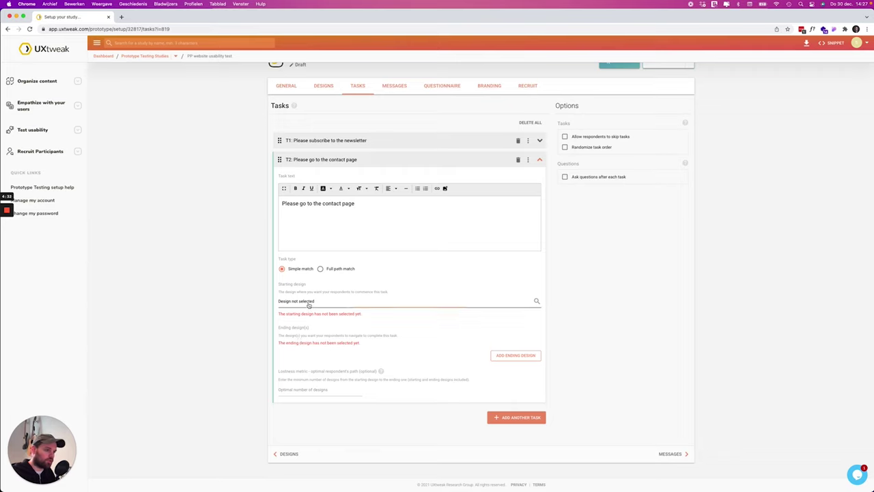
left_click(306, 302)
left_click(512, 243)
left_click(512, 356)
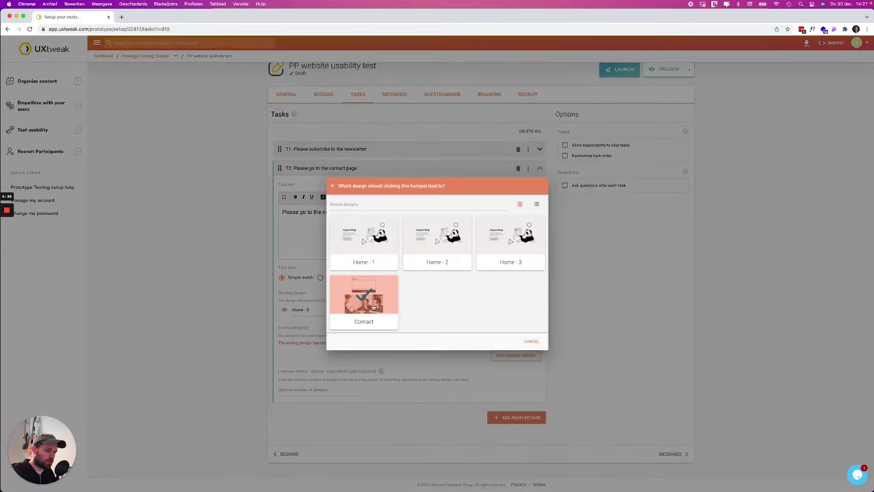
left_click(377, 302)
scroll(508, 278, "up", 2)
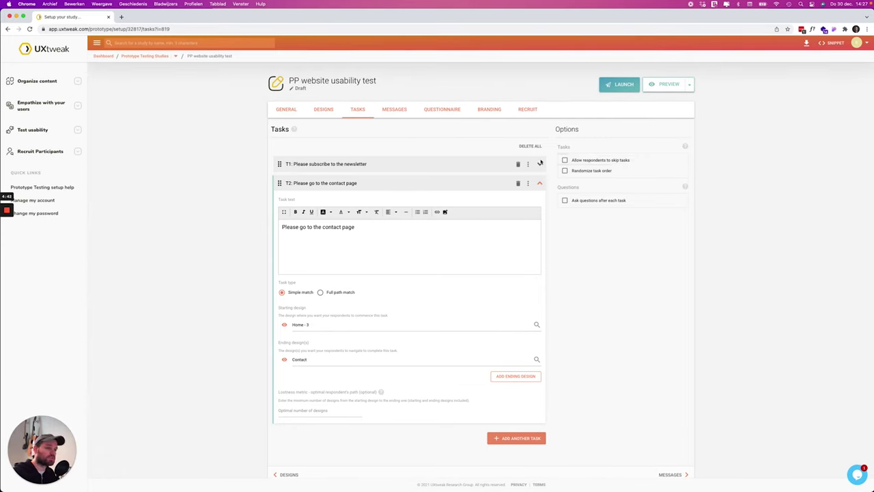
left_click(391, 111)
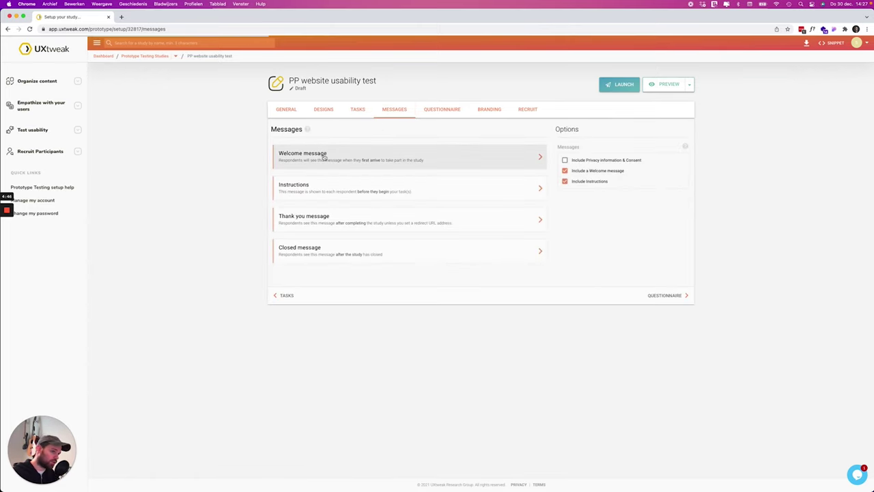
left_click(323, 156)
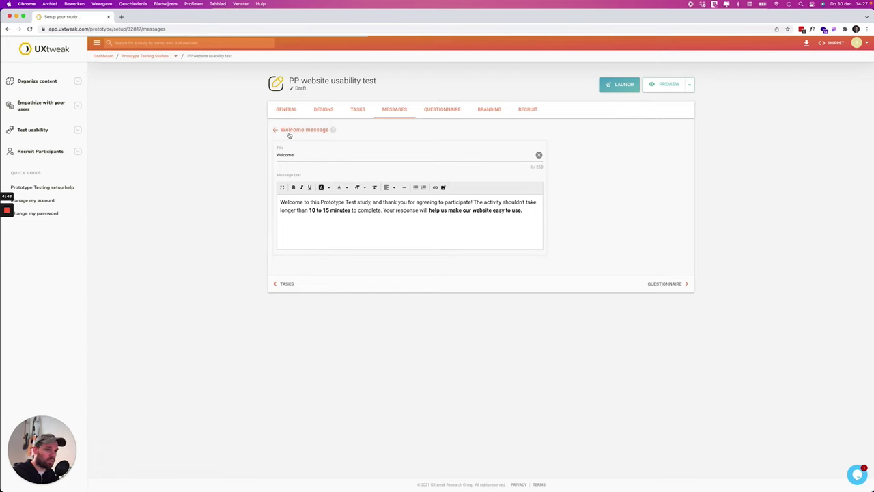
left_click(276, 130)
left_click(378, 195)
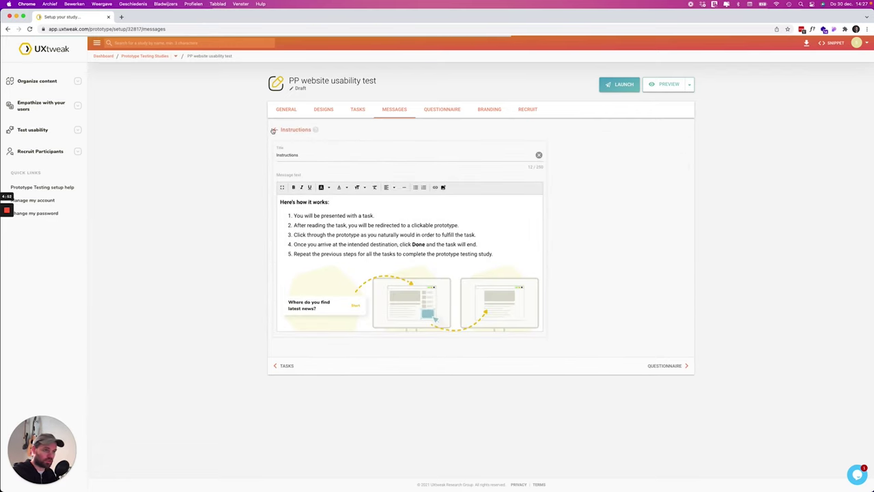
left_click(278, 131)
left_click(334, 159)
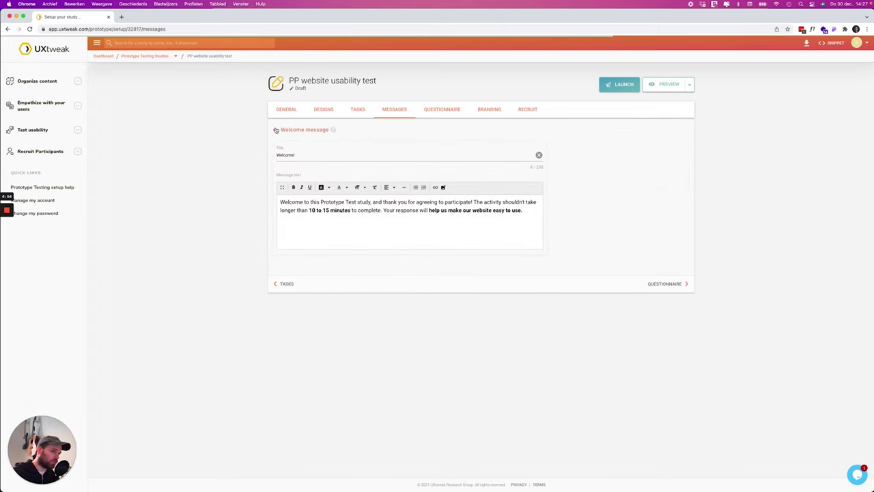
left_click(275, 129)
left_click(333, 221)
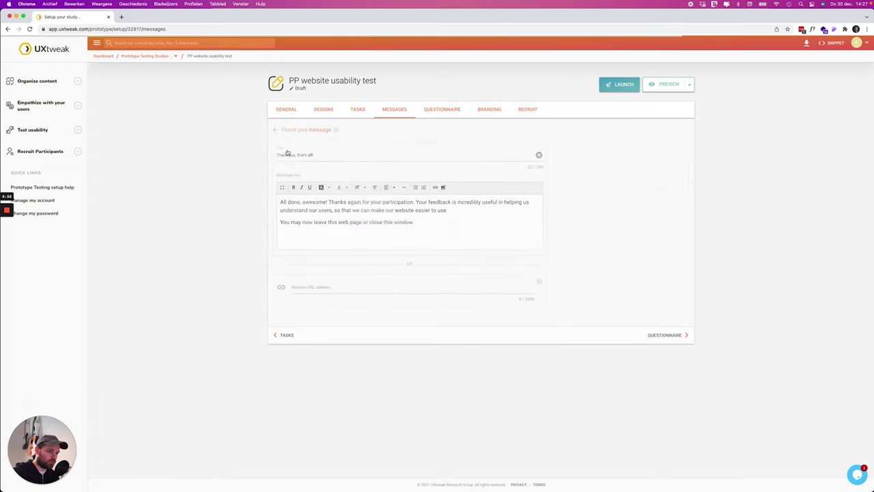
left_click(276, 130)
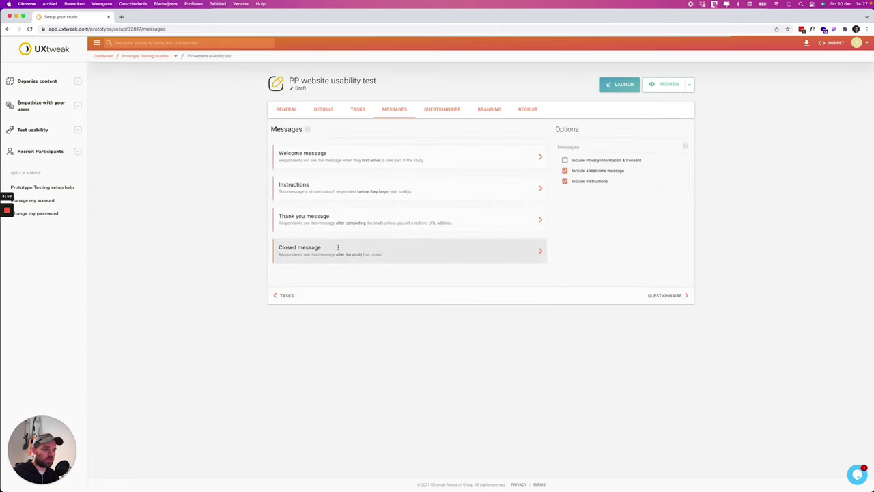
left_click(343, 258)
left_click(275, 130)
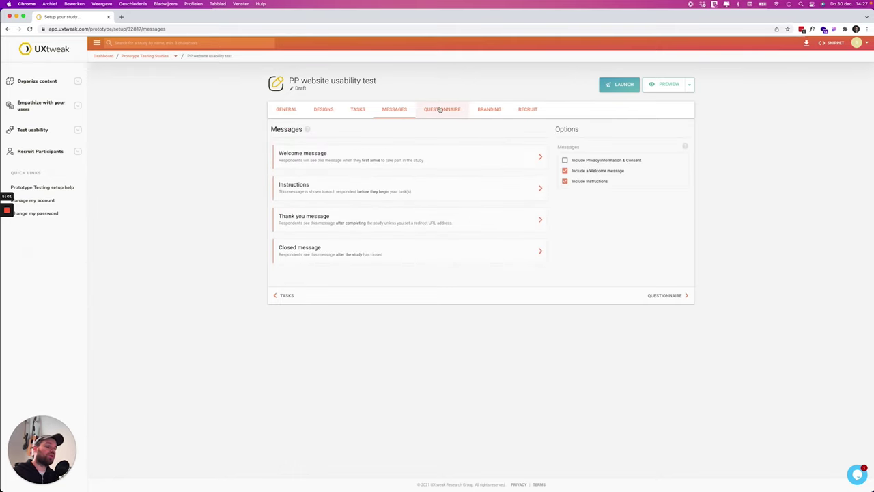
- Include a screening question asking whether respondents want to hire a company to build a website
left_click(440, 110)
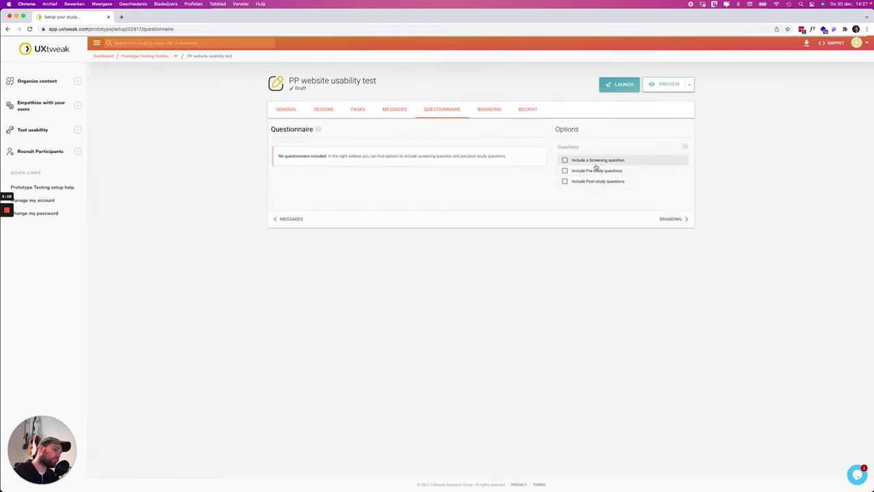
left_click(597, 164)
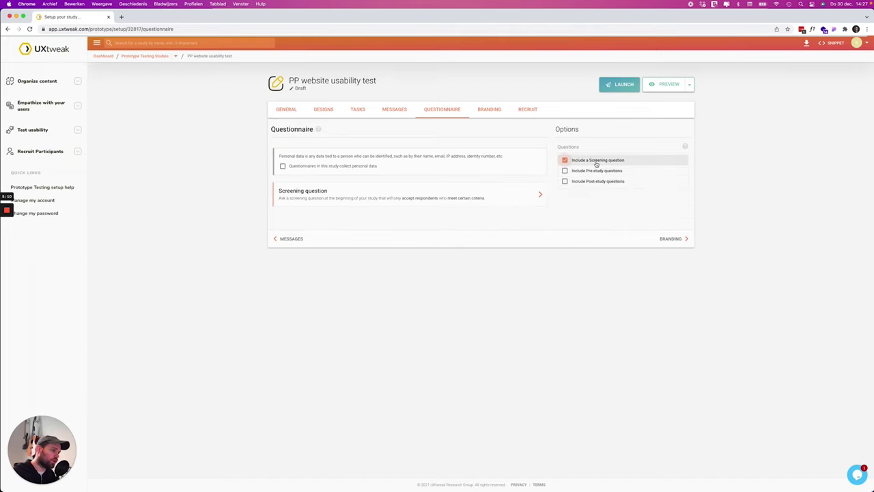
left_click(322, 191)
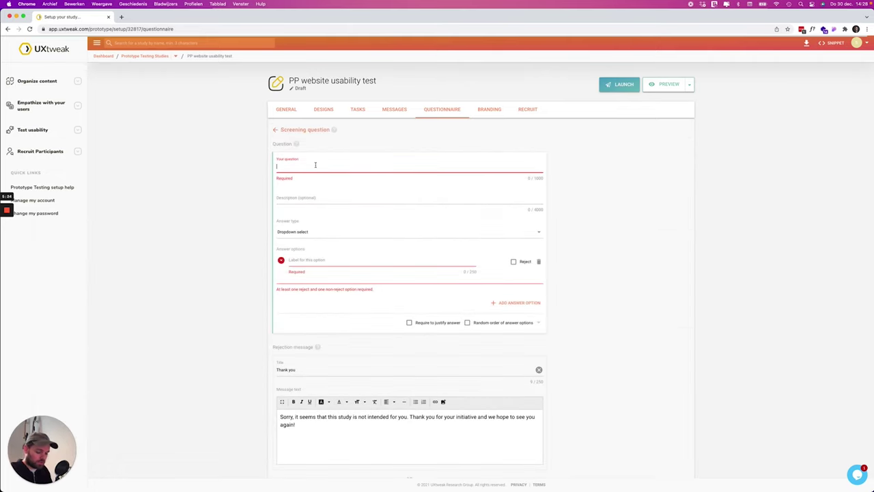
type("Do you want to hire a company to build a website for you?")
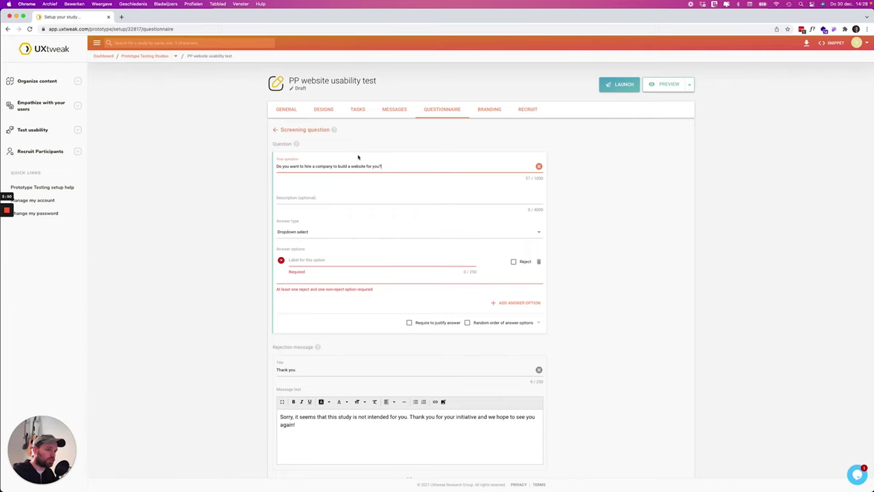
- Give the screening question Yes and No answers, with No rejecting the respondent
left_click(335, 259)
type("Yes")
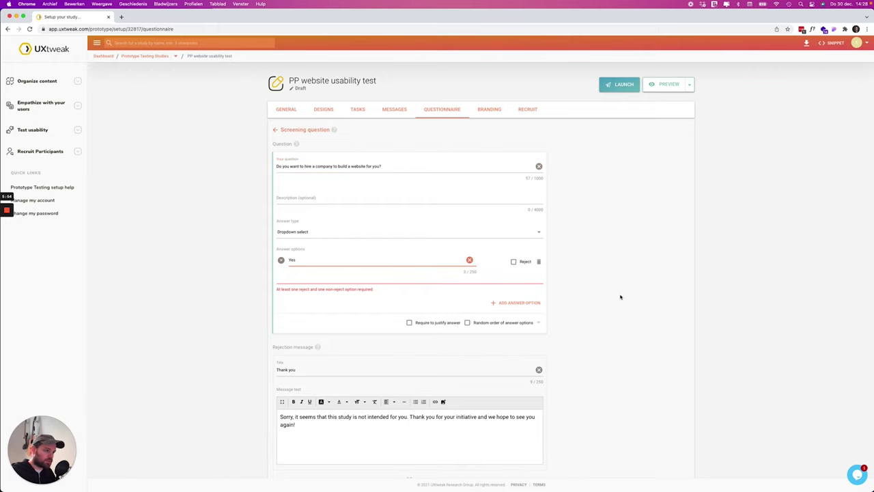
left_click(513, 303)
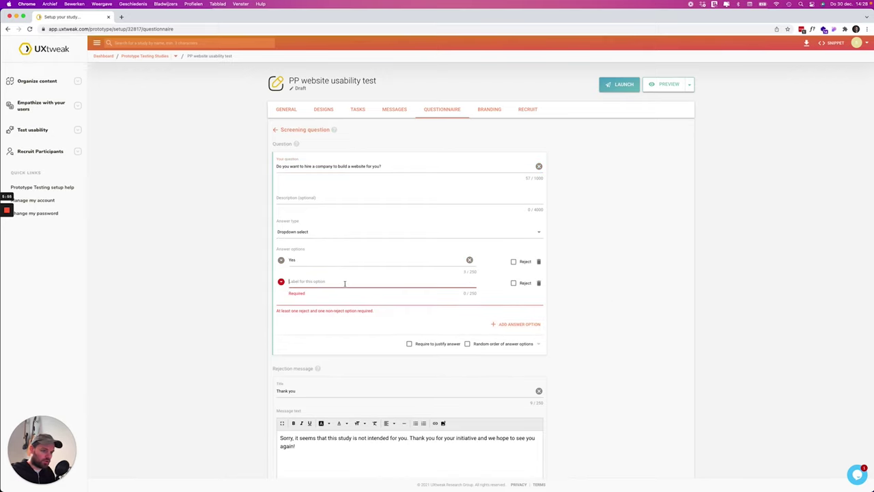
type("No")
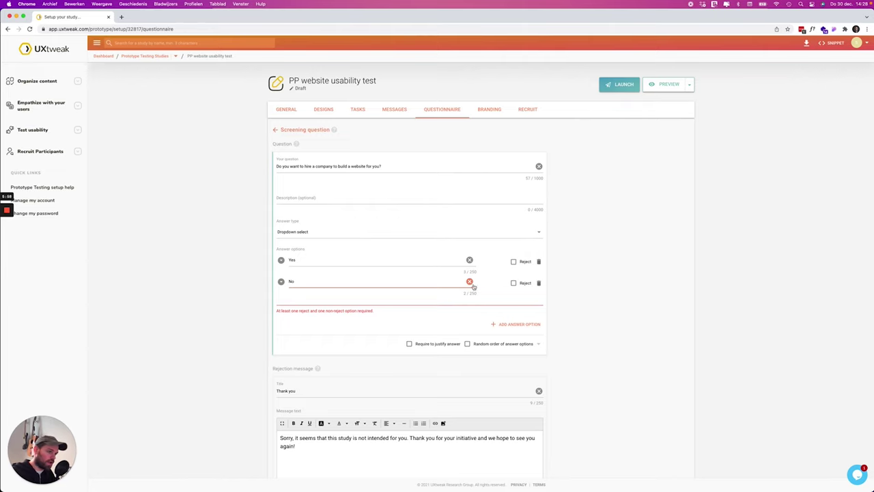
left_click(514, 282)
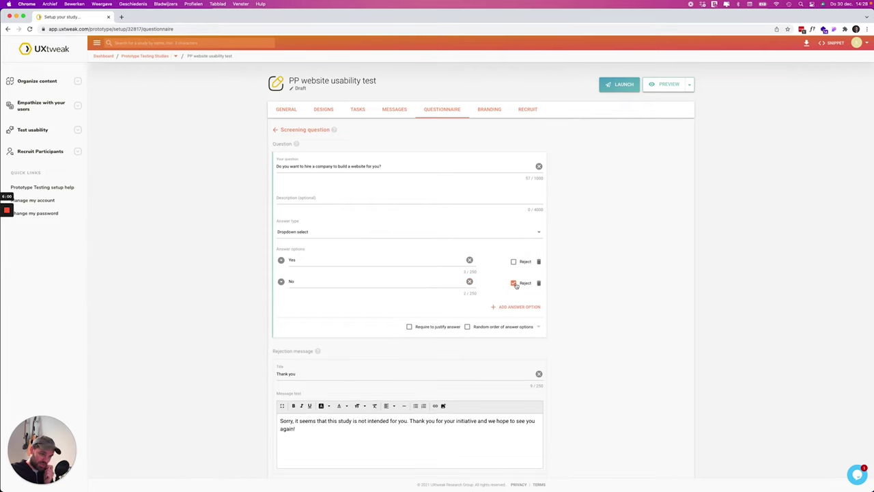
scroll(431, 312, "down", 2)
left_click_drag(297, 360, 257, 344)
left_click(380, 384)
scroll(380, 384, "down", 1)
scroll(437, 314, "up", 3)
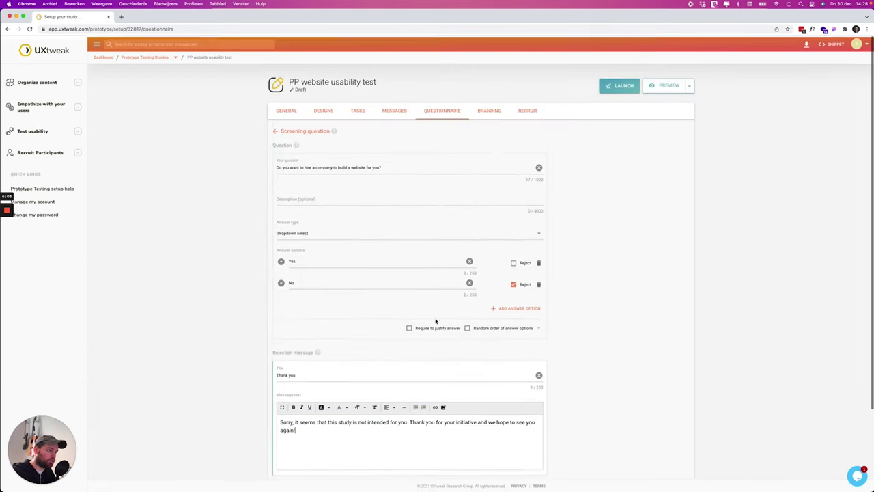
left_click(275, 129)
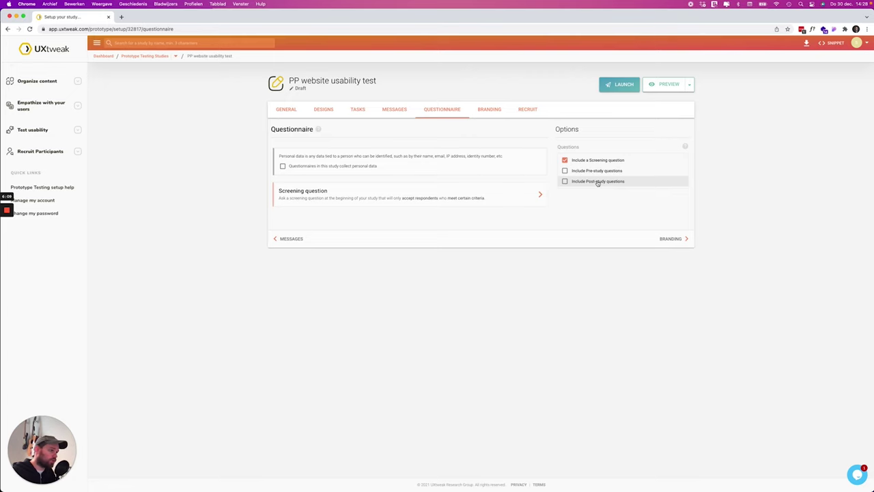
- Enable post-study questions and add Q1 'What are the services that PandaPanda provide?' as Checkbox select
left_click(597, 183)
left_click(387, 224)
scroll(342, 301, "down", 1)
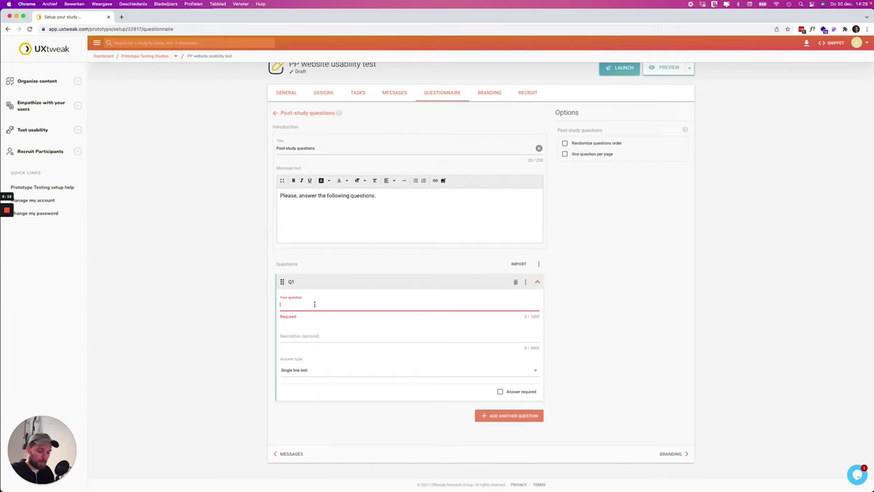
type("What are the s")
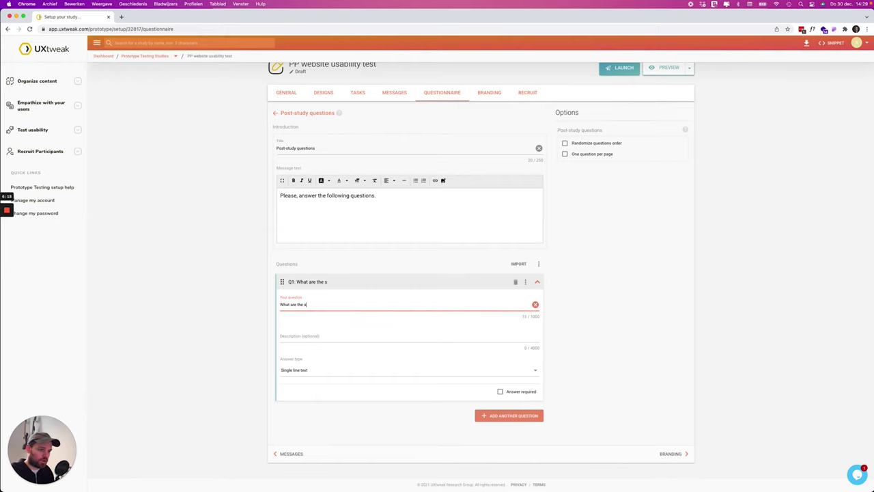
type("ervices that PandaPanda provide?")
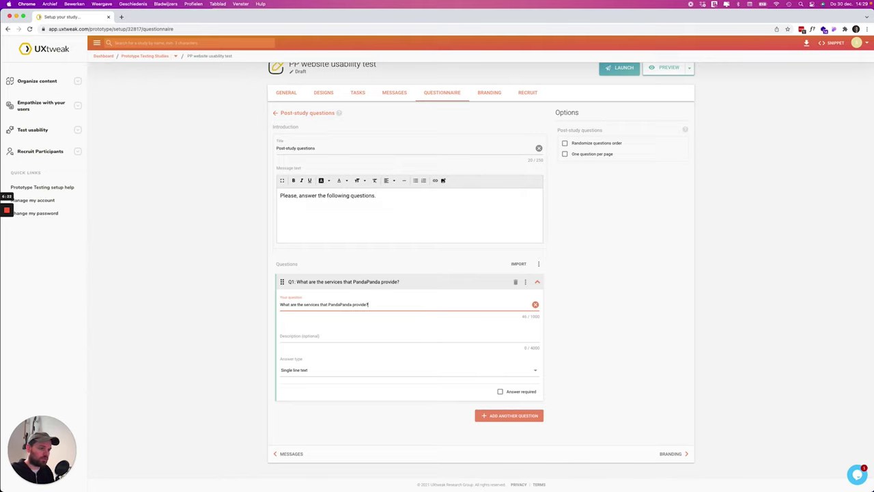
left_click(410, 369)
left_click(325, 418)
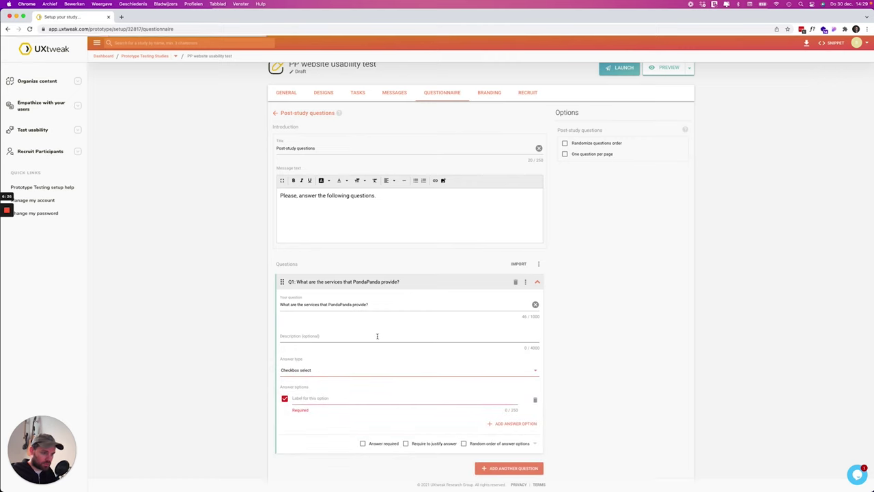
- Give Q1 the options Penetration Testing, Design, Strategy, Branding, Development, Copy, Support and Animations
scroll(362, 341, "down", 2)
left_click(338, 345)
type("Penetration Testing")
key("Return")
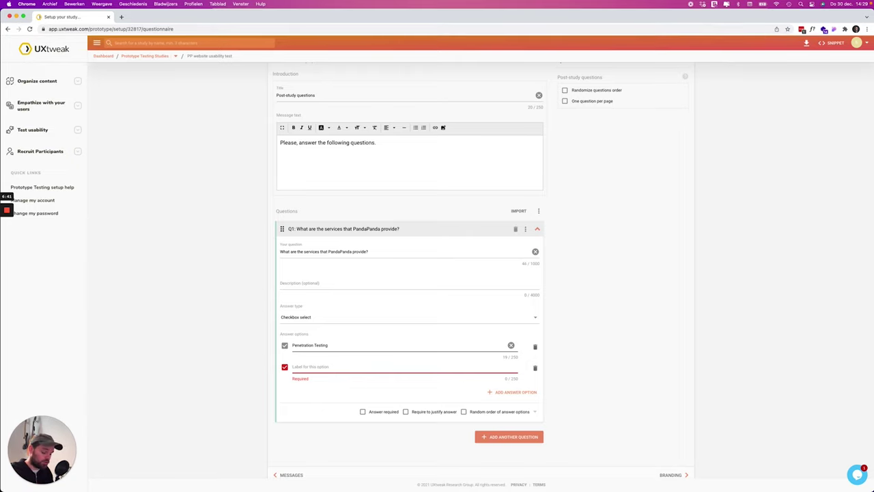
type("Design")
key("Return")
type("Strag")
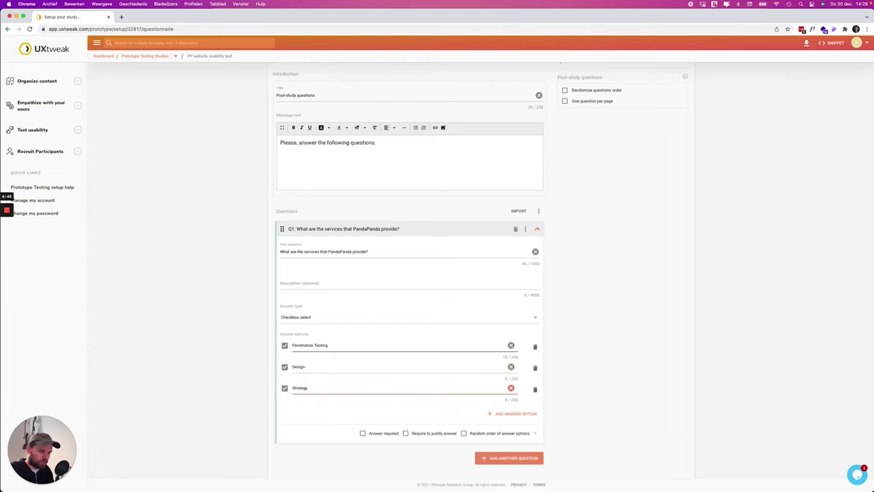
key("Return")
type("Branding")
key("Return")
type("Development")
key("Return")
type("Copy")
key("Return")
type("Support")
key("Return")
type("Animations")
- Add radio-button Q2 'What is the tagline of the website' with answers Building your tomorrow, We build awesome websites, Pandas are fun
scroll(478, 409, "down", 3)
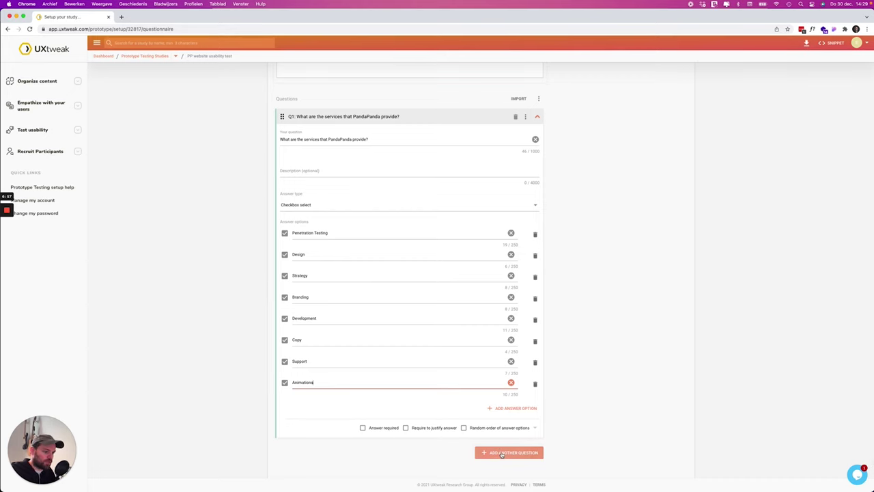
left_click(501, 453)
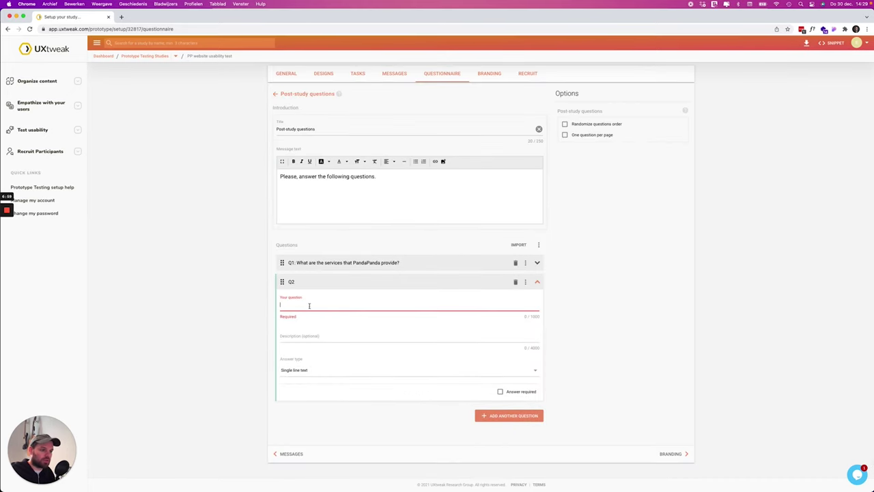
type("What is the tagline of the ")
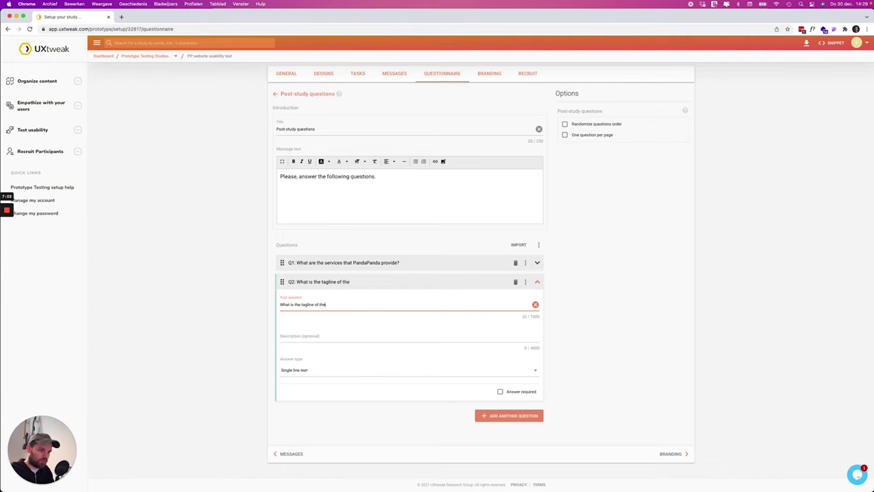
type("website?")
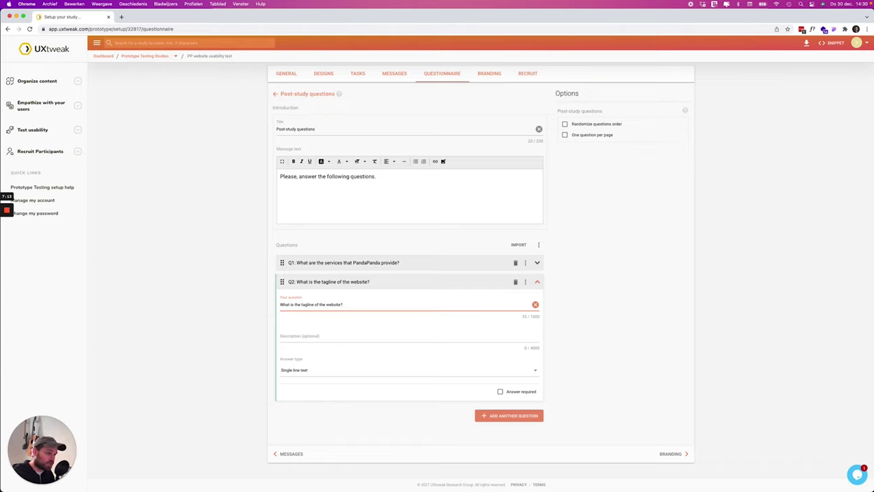
left_click(332, 371)
left_click(293, 394)
type("Building your tomorrow")
key("Return")
type("We build awesome websites")
key("Return")
type("Pandas are fun!")
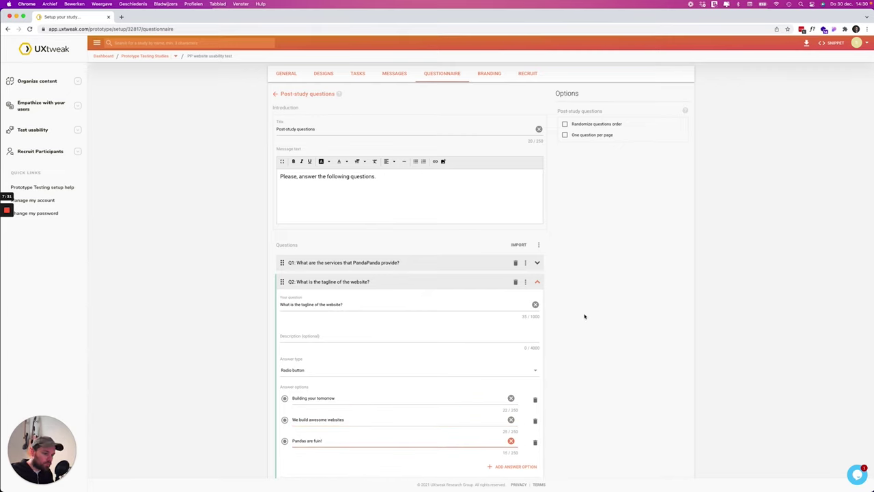
scroll(628, 302, "up", 2)
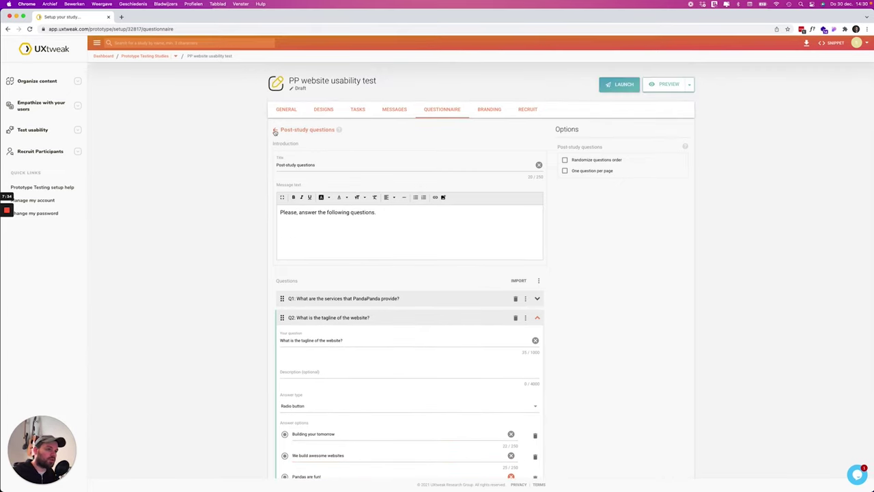
- Open the Branding step, then copy the 93A4FF fill of the Design section background in Figma
left_click(276, 131)
left_click(488, 109)
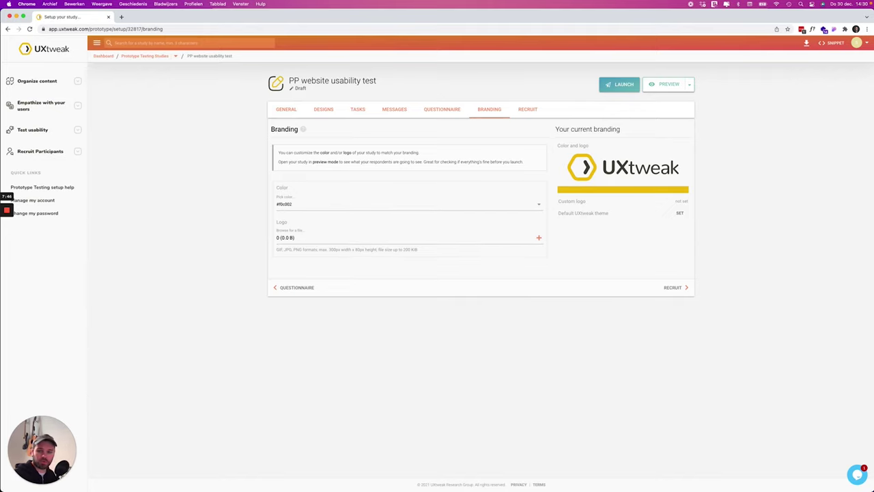
key("super+Tab")
key("Escape")
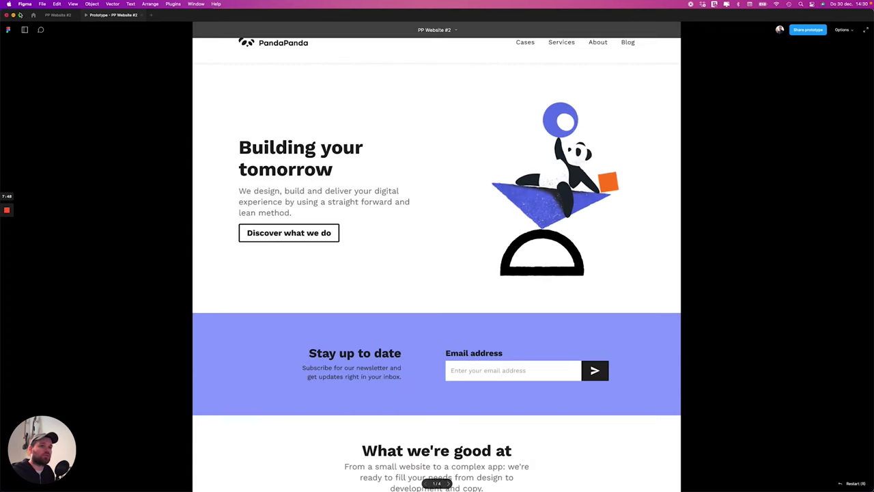
left_click(57, 15)
left_click(295, 142, "super")
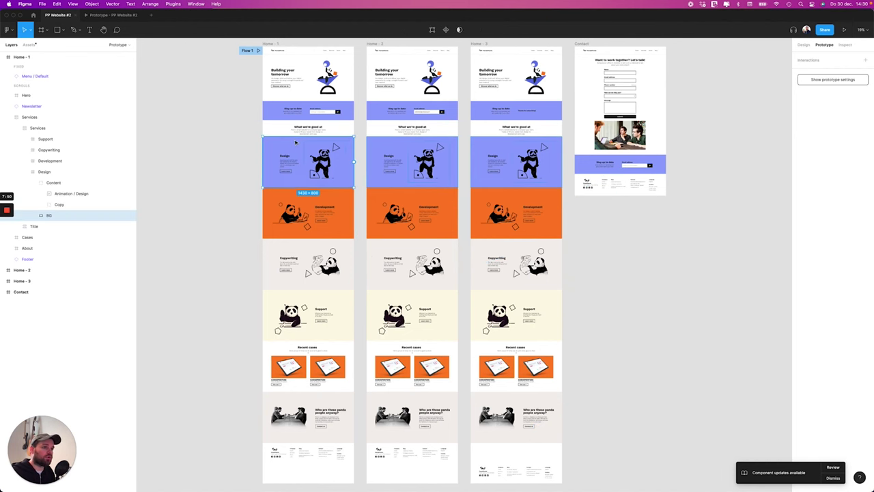
left_click(804, 44)
left_click(817, 196)
- Paste #93A4FF as the study's branding colour, then go to the Recruit step
key("super+Tab")
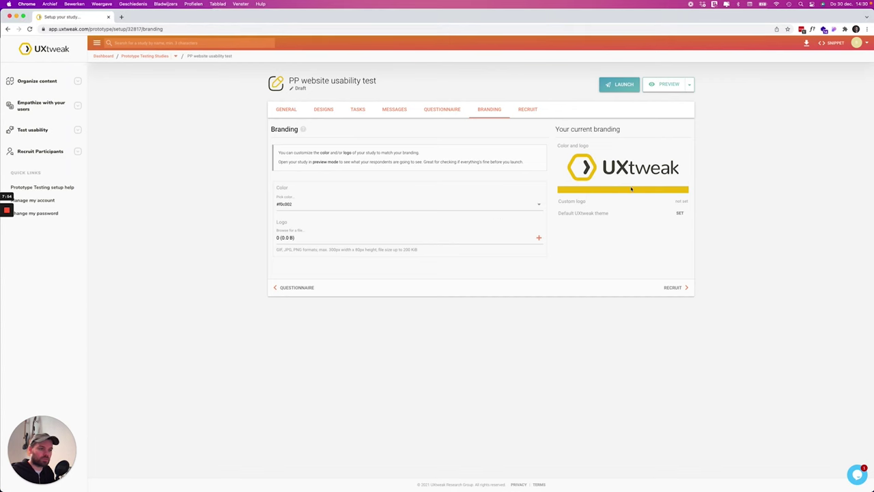
left_click(296, 205)
left_click(299, 207)
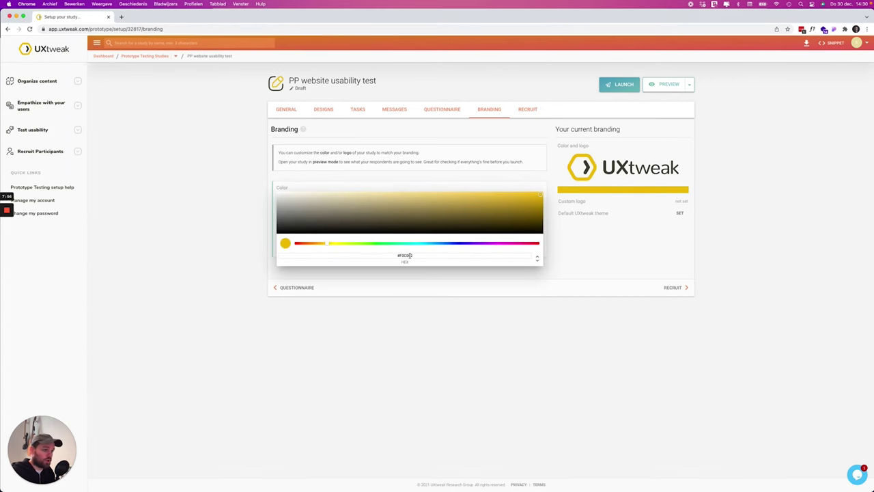
type("93A4FF")
left_click(426, 338)
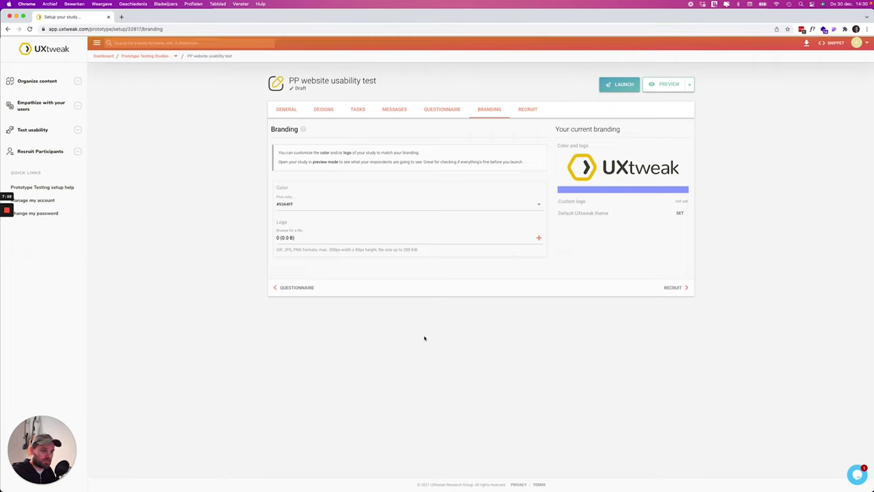
left_click(527, 110)
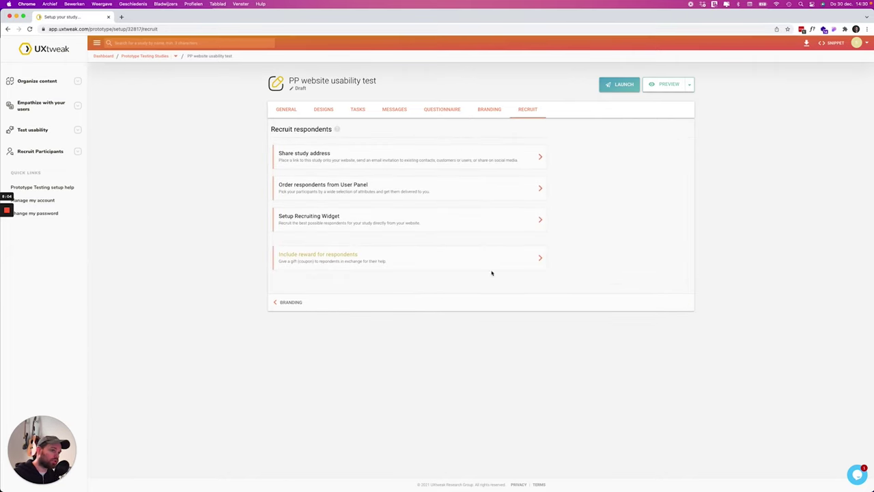
- Relaunch the study preview to return to the Welcome page with its 10-15 minute duration note
left_click(662, 85)
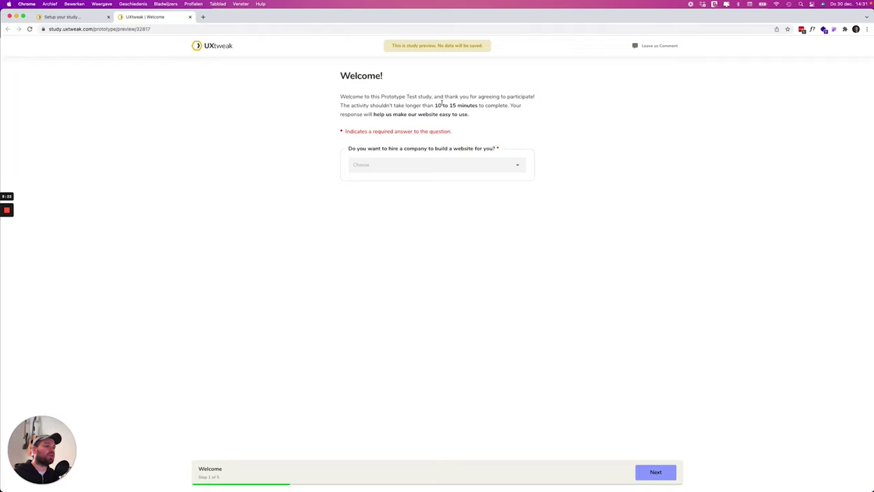
left_click_drag(432, 106, 478, 107)
left_click(563, 113)
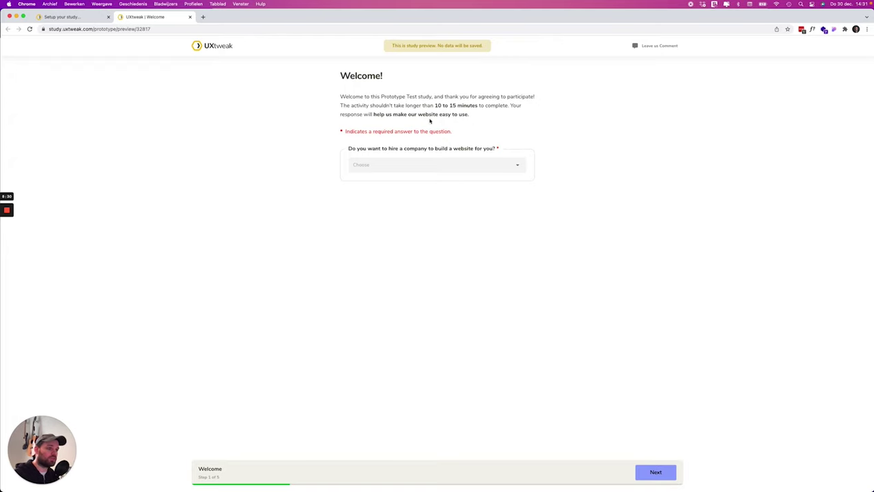
- Answer No to the screening question and submit to reach the rejection Thank you page
left_click(430, 164)
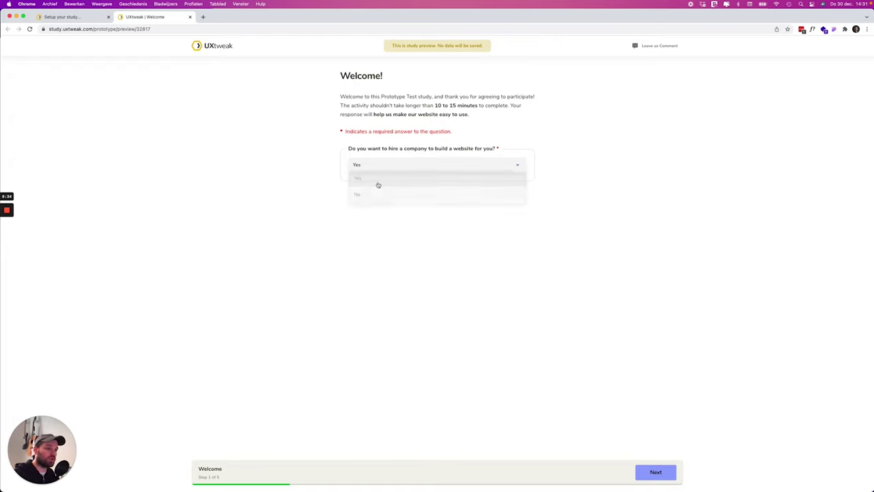
left_click(378, 169)
left_click(375, 195)
left_click(650, 472)
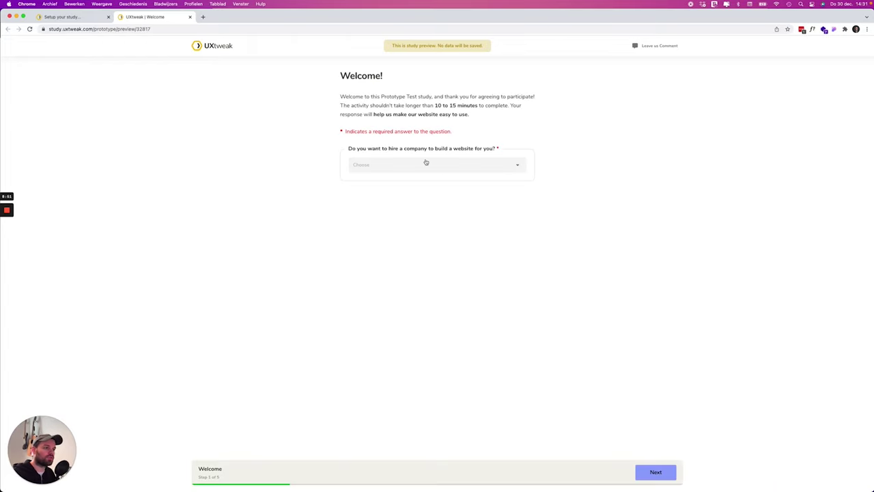
- Answer Yes to the website-building screener and continue past the Instructions page to Task 1
left_click(426, 164)
left_click(386, 181)
left_click(655, 472)
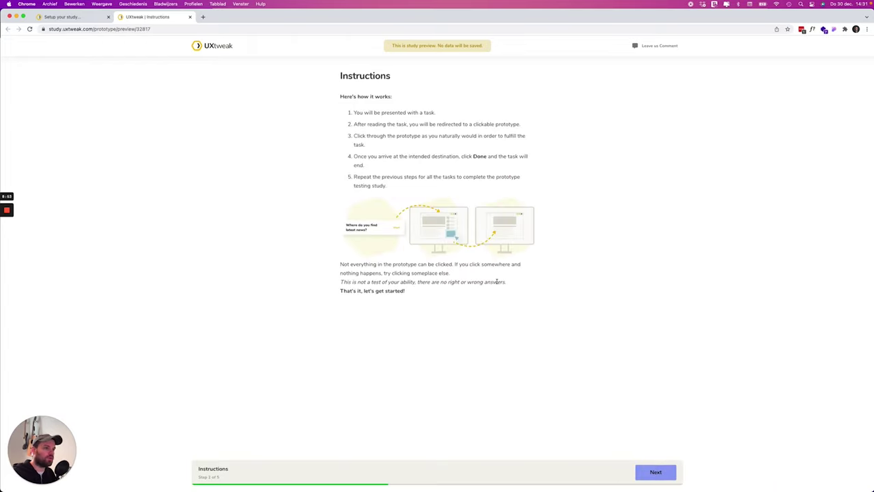
left_click_drag(335, 75, 544, 312)
left_click(485, 230)
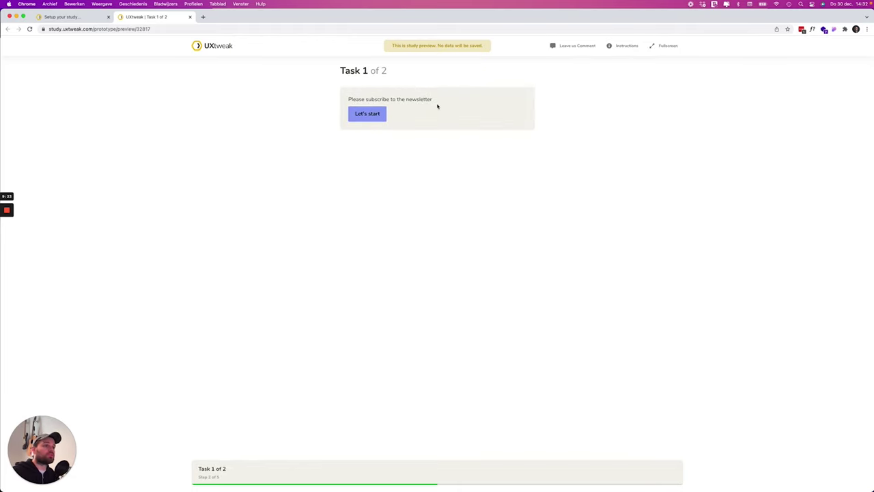
- Complete Task 1 by subscribing to the PandaPanda newsletter with an email, then confirm it's done
left_click(368, 114)
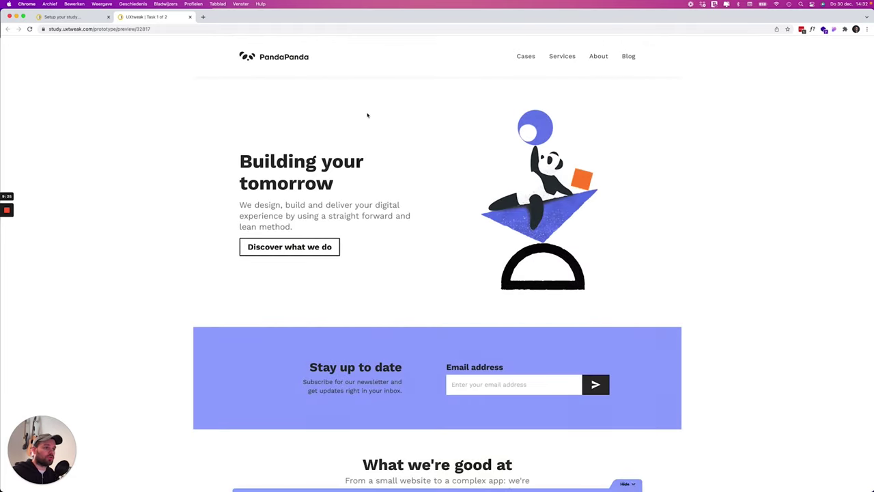
scroll(433, 164, "down", 2)
scroll(433, 163, "up", 2)
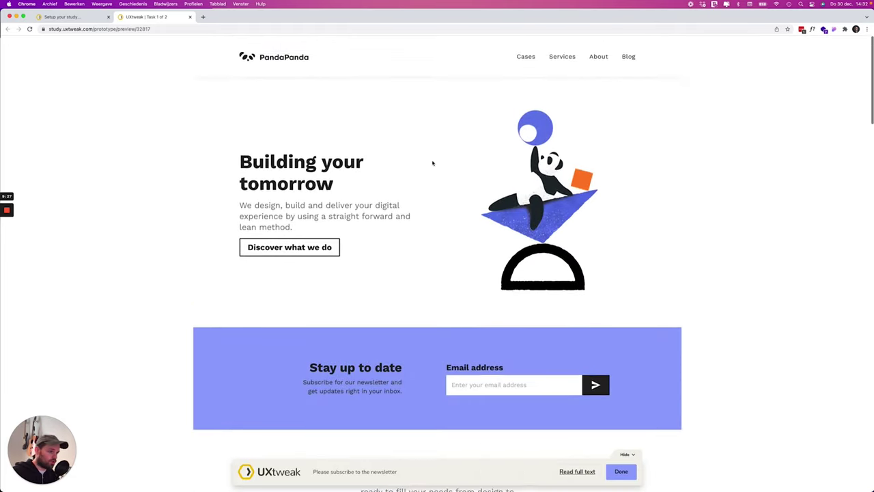
left_click(502, 387)
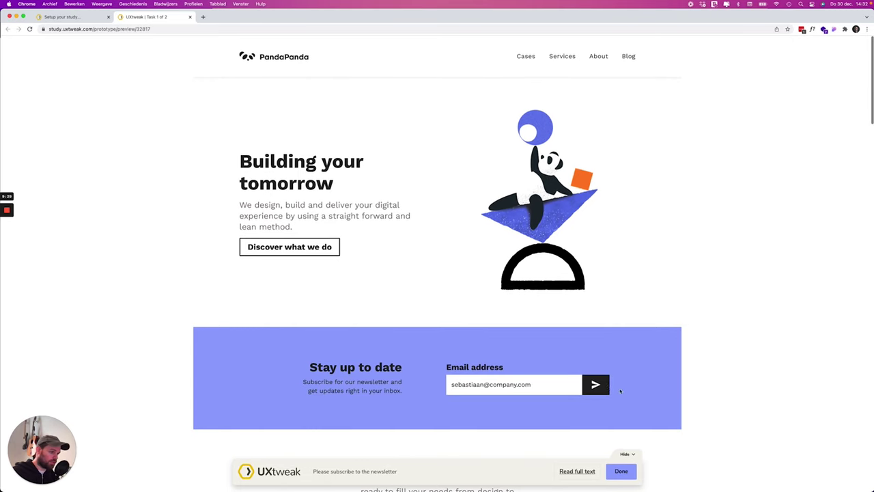
left_click(593, 391)
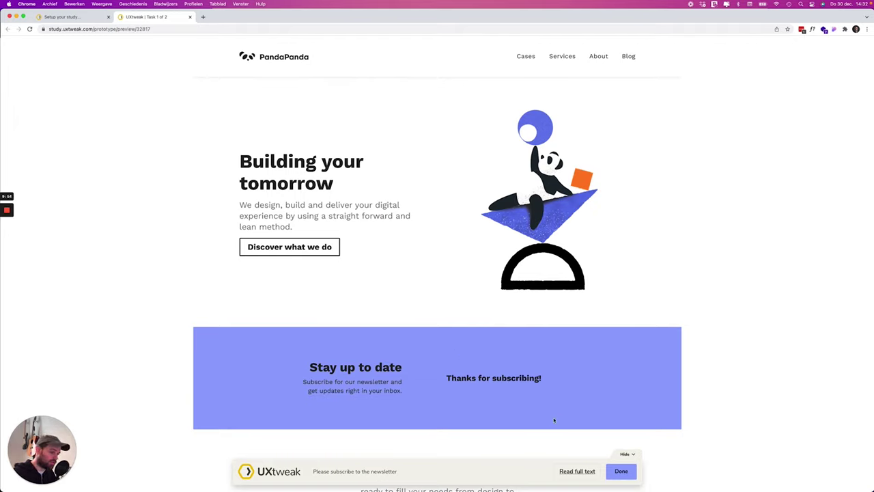
left_click(577, 471)
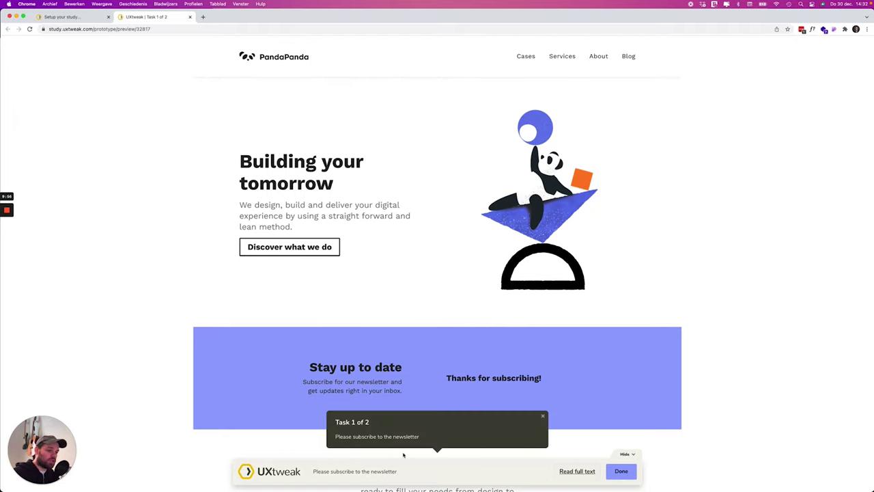
left_click(577, 472)
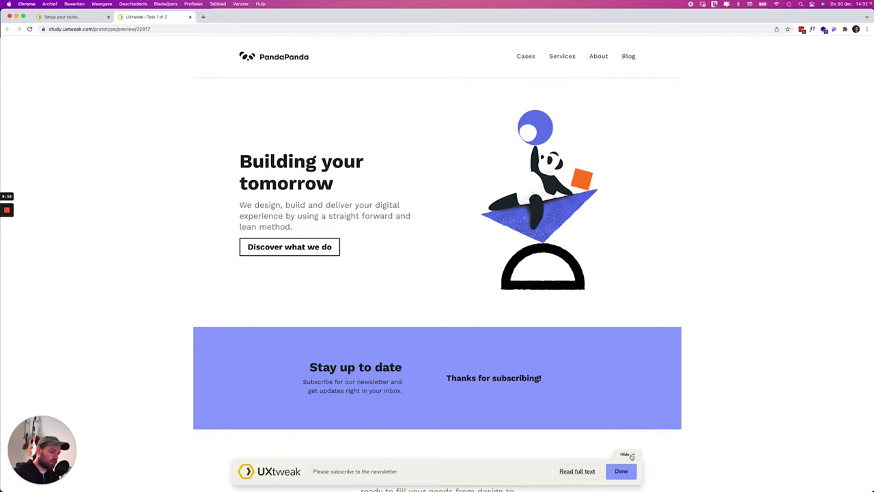
left_click(631, 456)
left_click(624, 483)
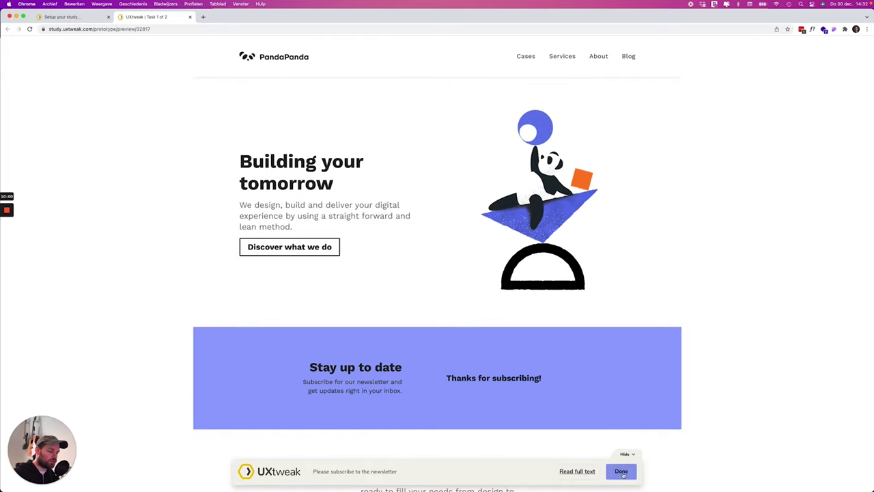
left_click(621, 472)
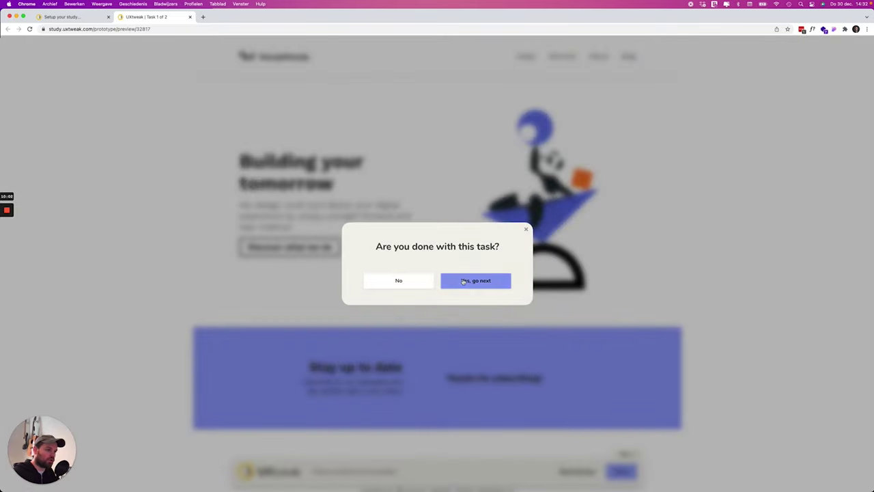
left_click(467, 281)
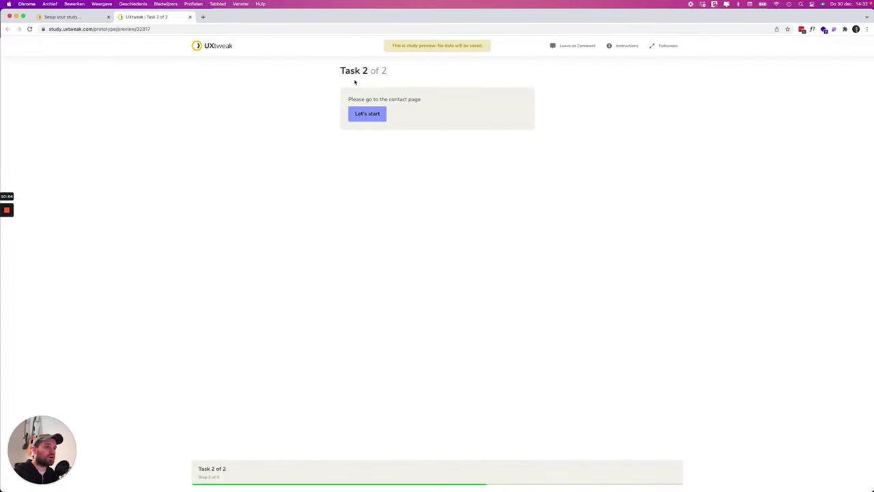
- Complete Task 2 by opening the Contact us page, then confirm it's done
left_click(369, 115)
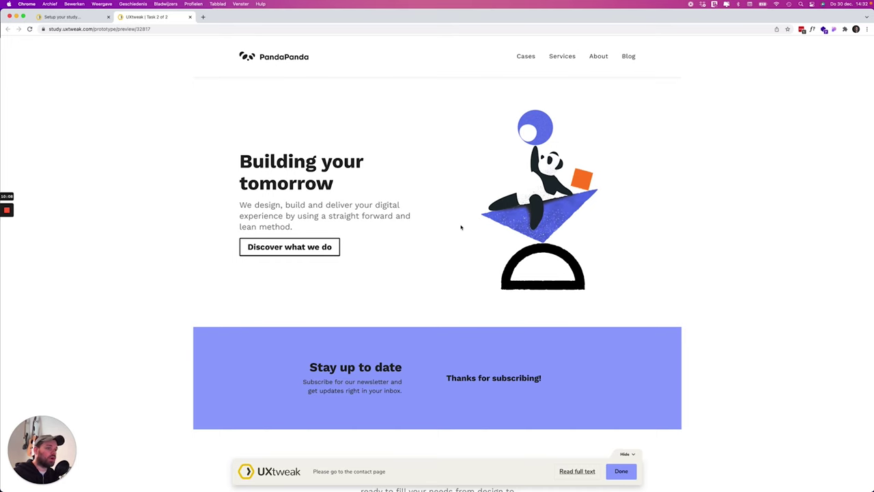
scroll(464, 225, "down", 5)
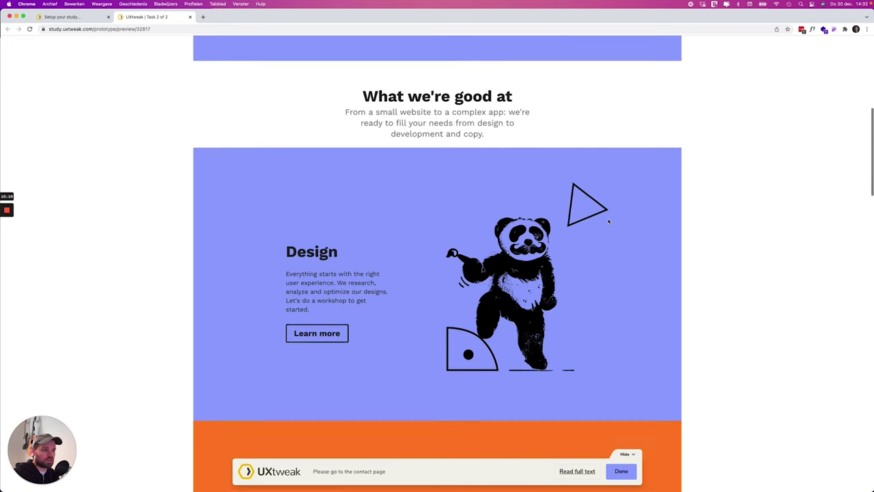
scroll(608, 220, "down", 4)
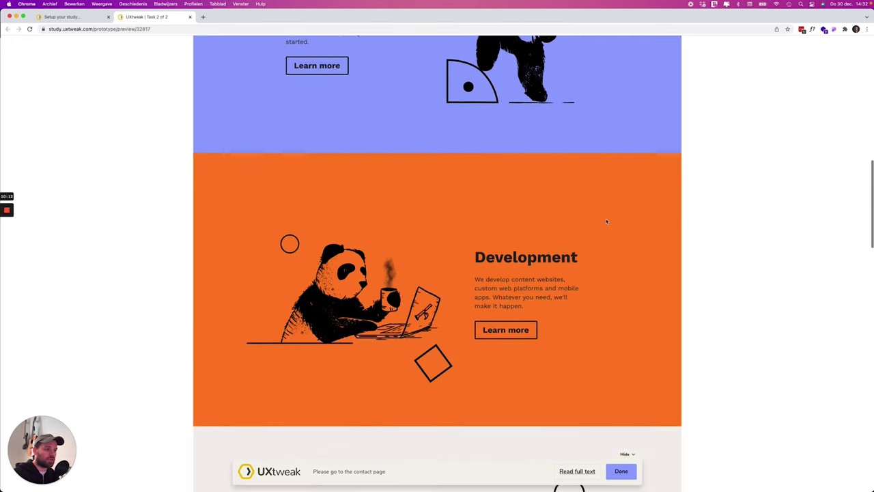
scroll(606, 222, "down", 5)
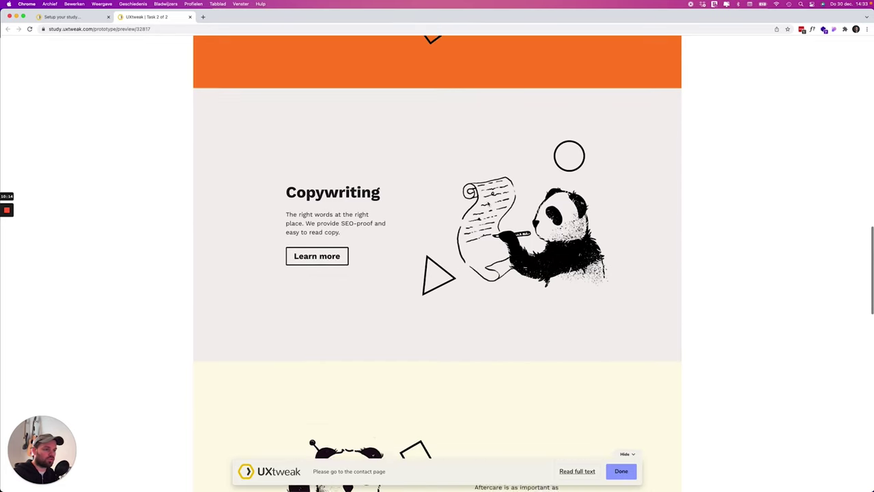
scroll(487, 203, "down", 5)
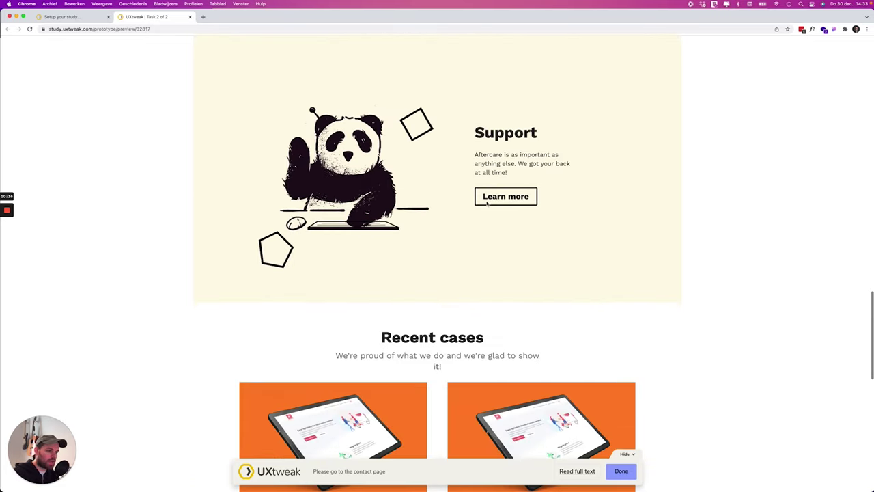
scroll(487, 204, "down", 6)
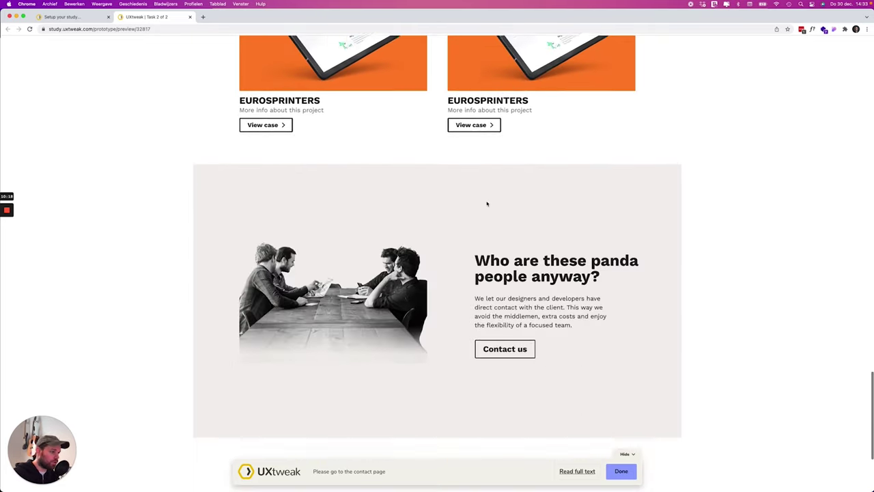
scroll(512, 334, "down", 1)
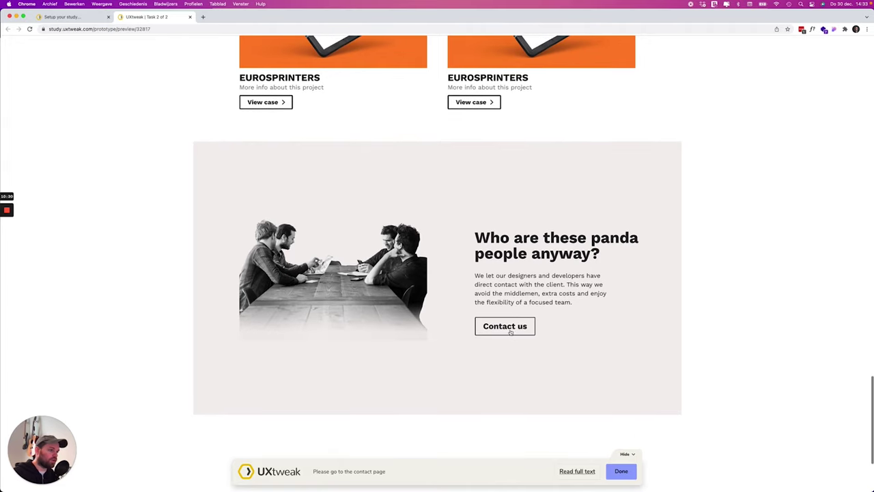
left_click(506, 326)
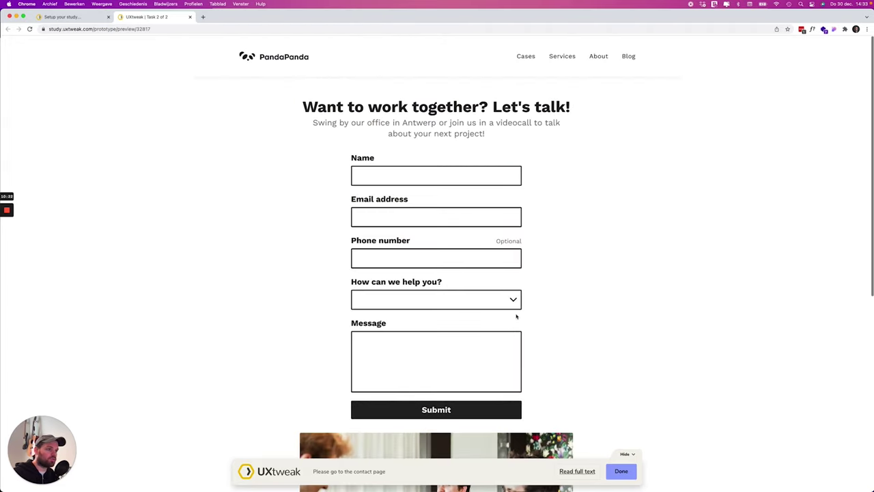
left_click(618, 472)
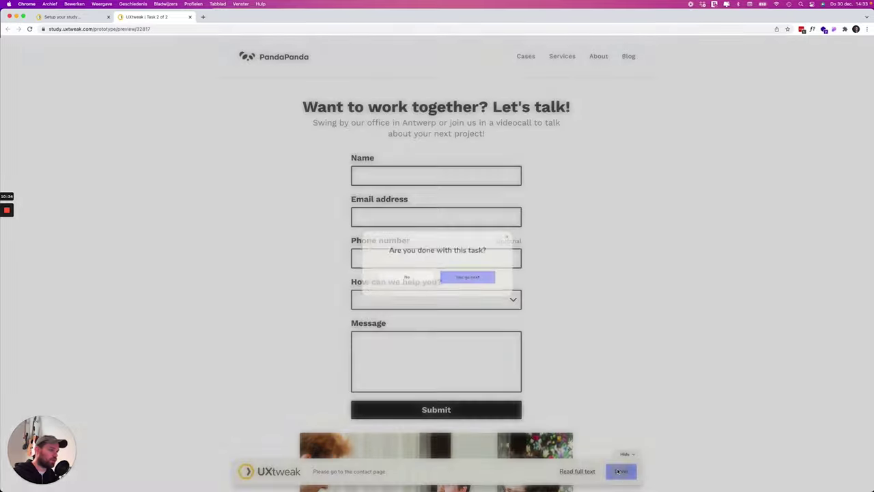
left_click(480, 281)
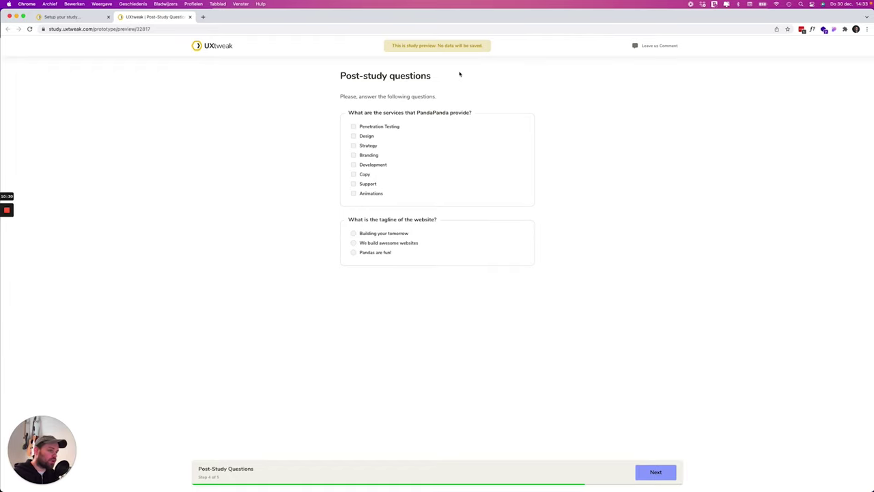
- Tick Design, Development, Copy and Support, choose 'Building your tomorrow', and submit
left_click(383, 136)
left_click(382, 166)
left_click(379, 187)
left_click(365, 174)
left_click(383, 233)
left_click(654, 472)
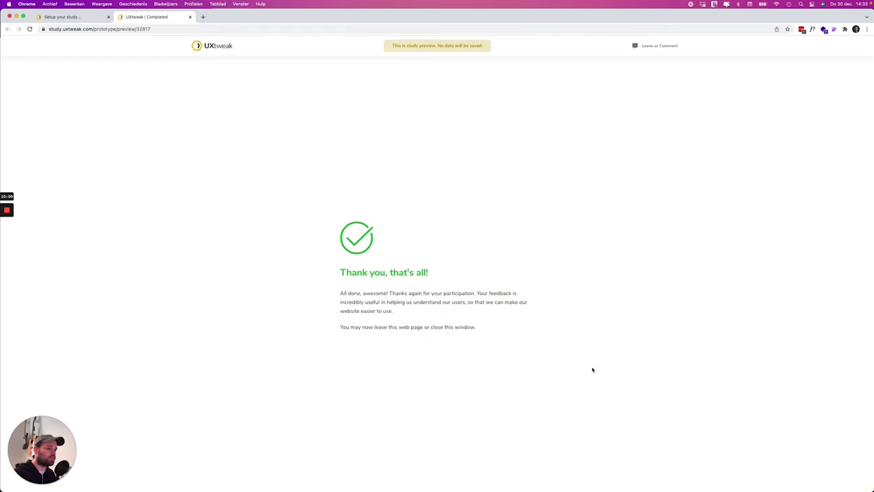
- Go from Setup back to the studies dashboard and open the PandaPanda study's results
left_click(81, 17)
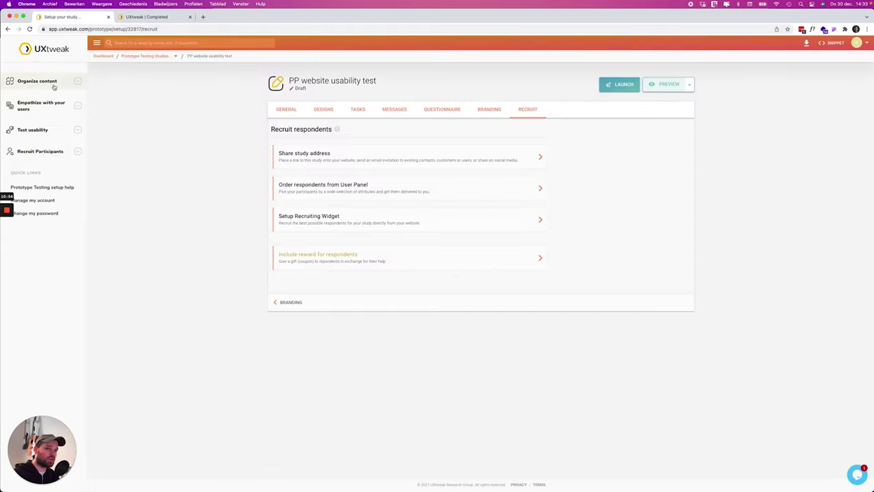
left_click(103, 56)
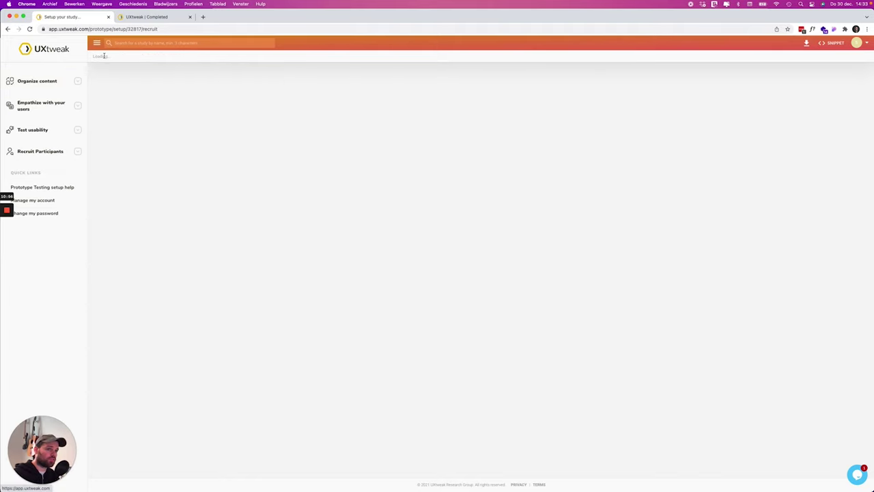
left_click(607, 125)
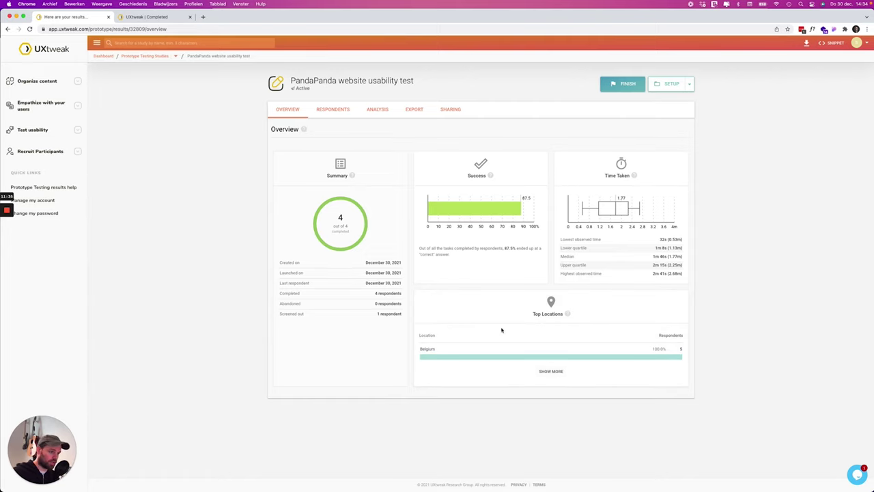
- Browse the respondents list, keep the time-taken filter at 'more than', then switch to Analysis
left_click(332, 109)
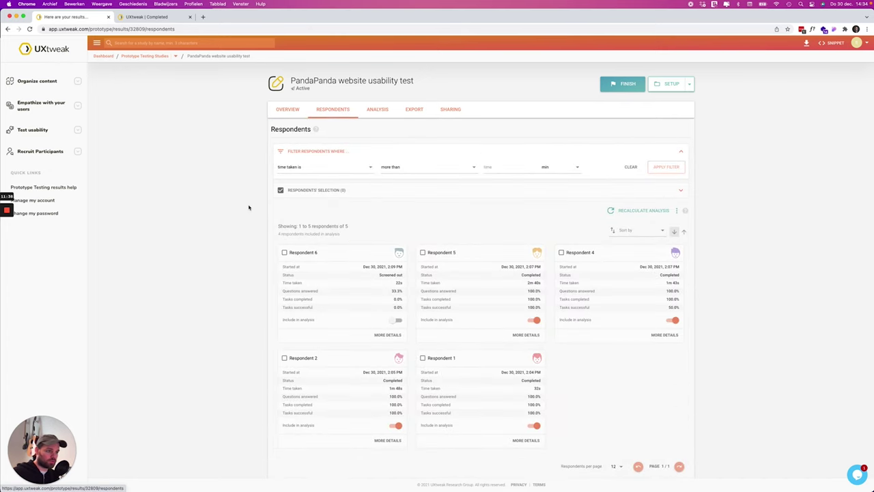
scroll(250, 207, "down", 1)
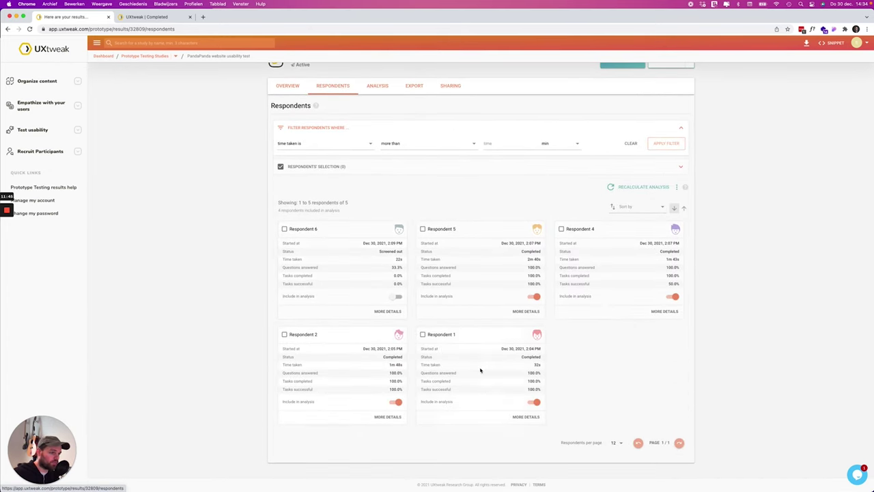
scroll(353, 177, "up", 1)
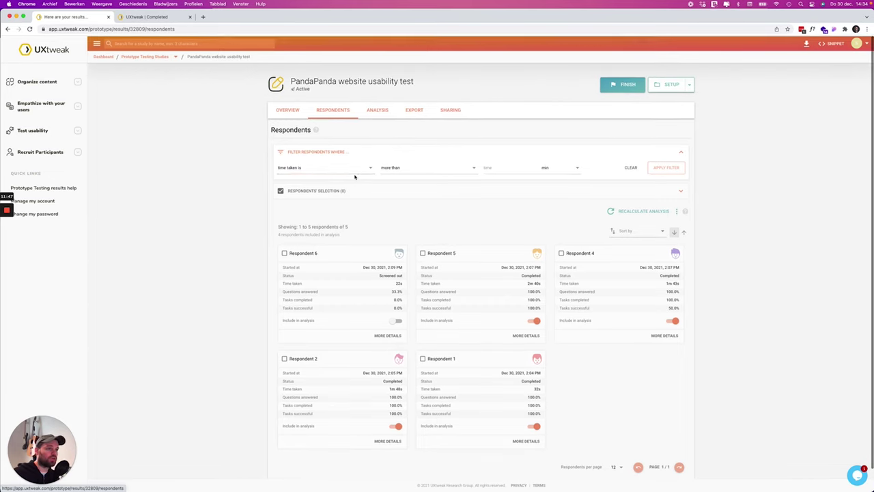
left_click(355, 169)
left_click(410, 167)
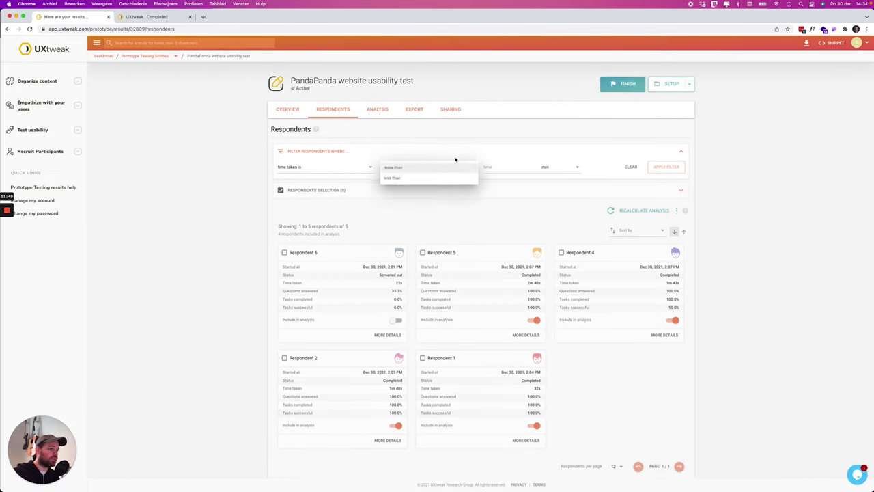
left_click(471, 159)
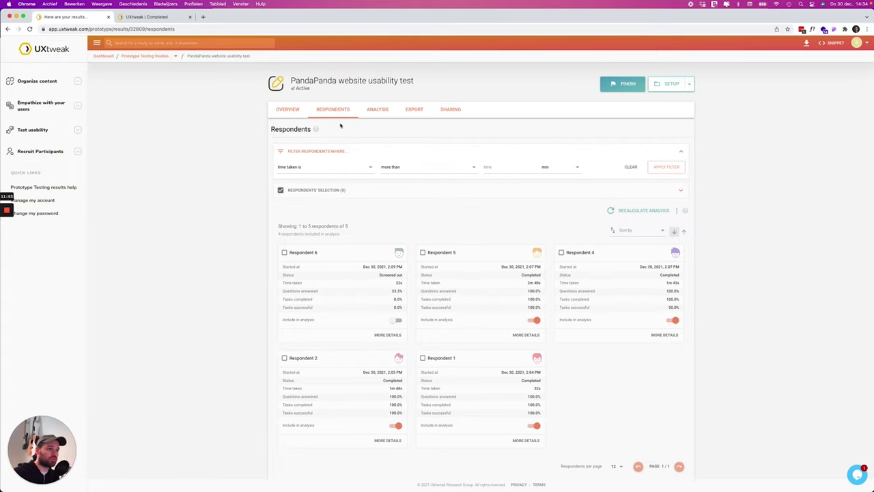
left_click(377, 110)
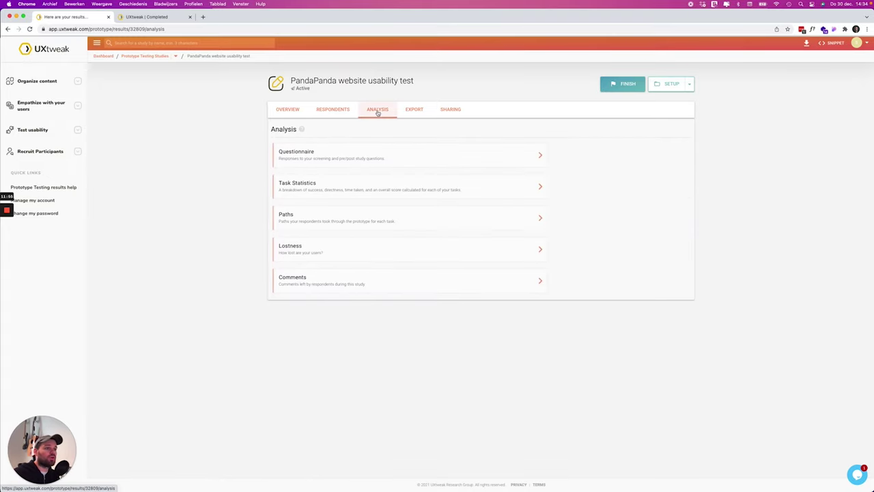
- Review post-study answers for services and the 'Building your tomorrow' tagline, then view Export options
left_click(394, 161)
left_click(331, 151)
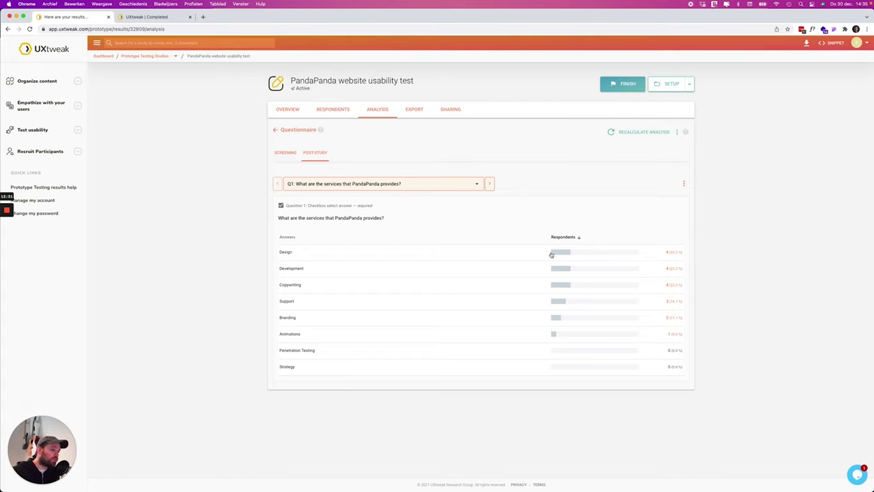
left_click(490, 186)
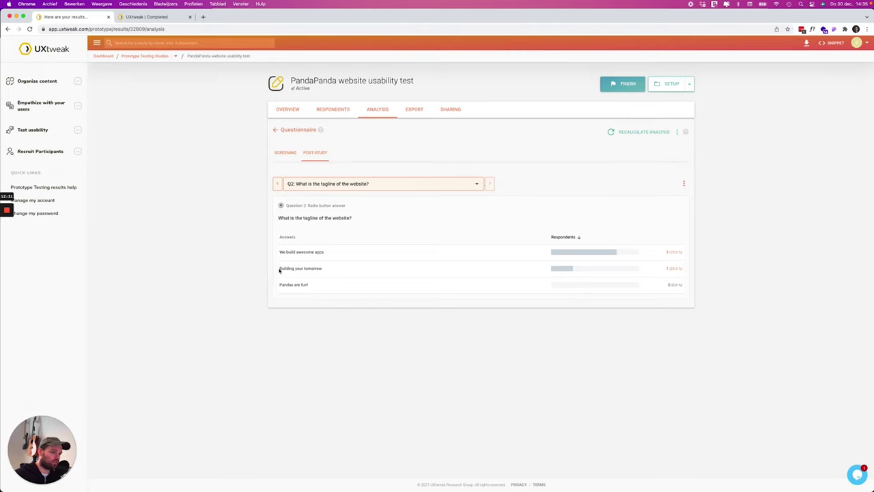
left_click_drag(278, 269, 342, 269)
left_click(343, 272)
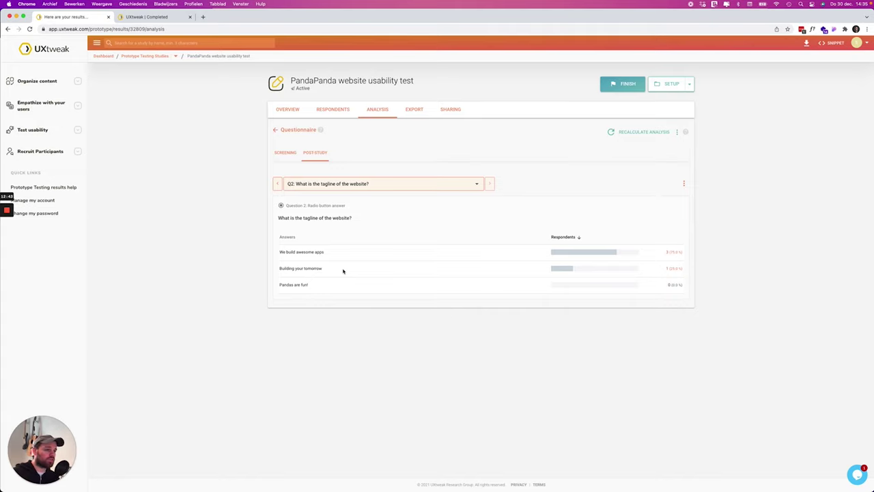
left_click(413, 112)
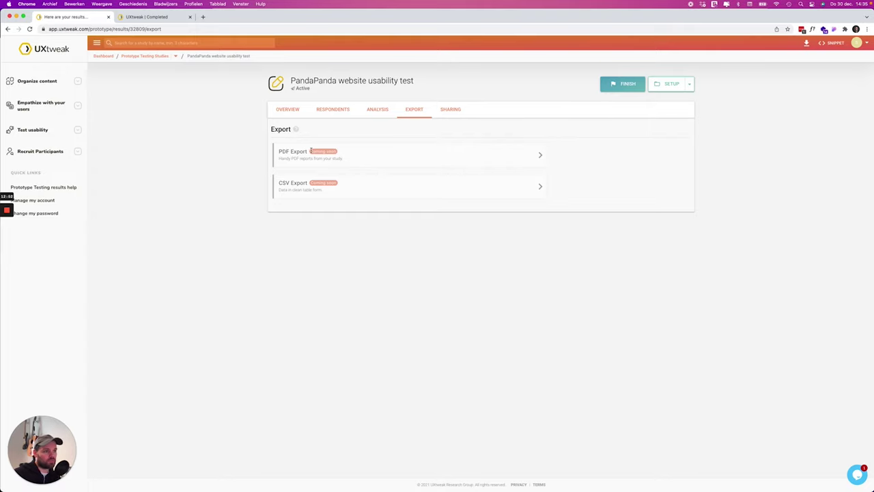
- Open the Sharing settings for the study results
left_click(450, 110)
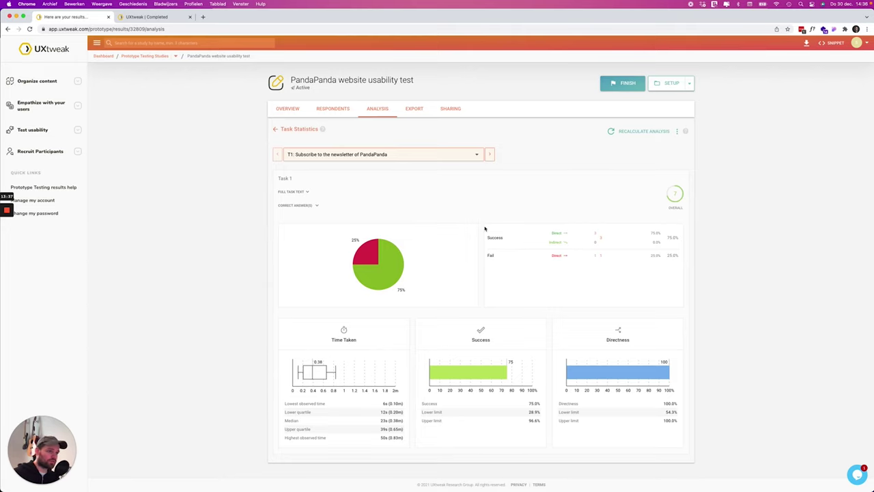
- Compare Task Statistics and Paths for T1 and T2, then open T1's Lostness report
left_click(490, 154)
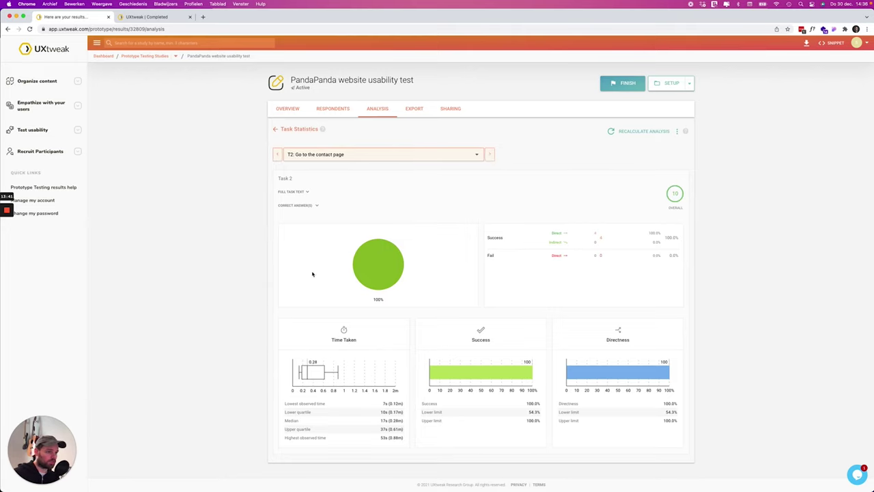
left_click(277, 154)
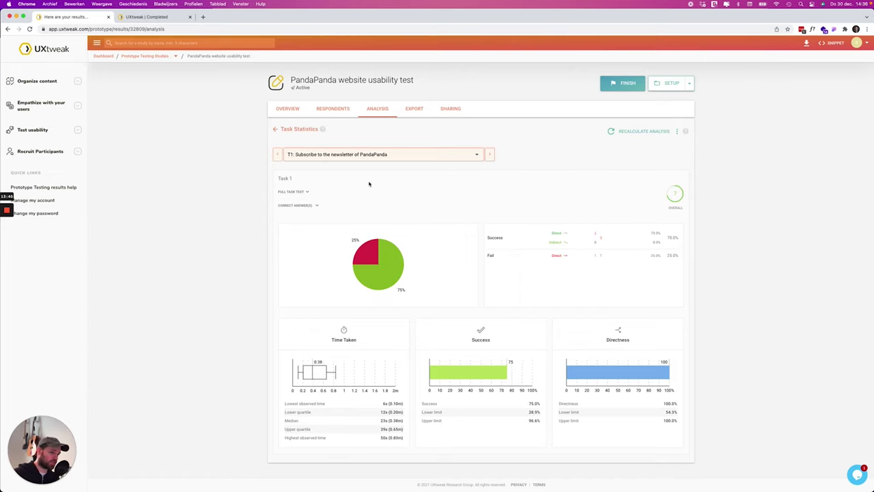
left_click(275, 129)
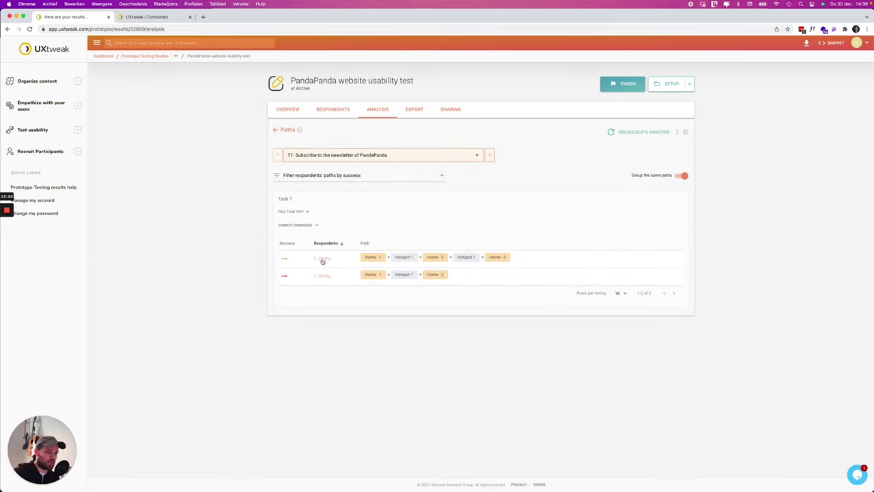
left_click(489, 156)
left_click(279, 156)
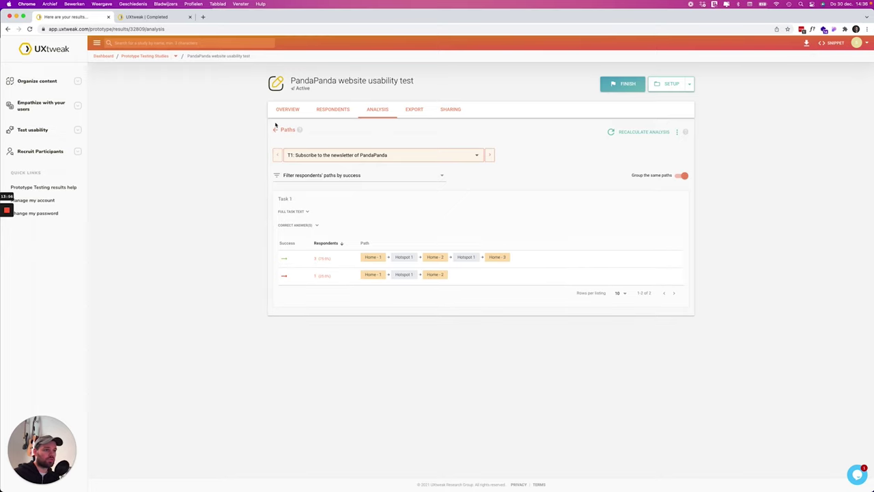
left_click(275, 130)
left_click(368, 246)
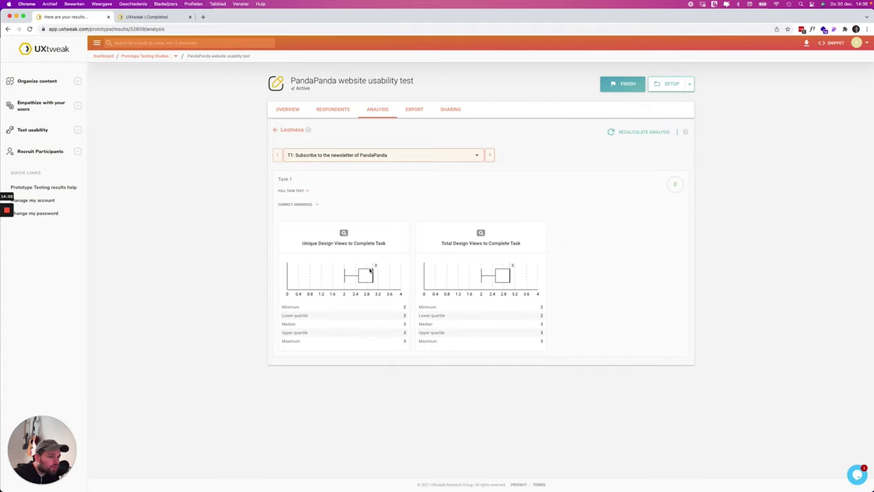
- Check Lostness for the next task, then go back to the results Overview
left_click(490, 155)
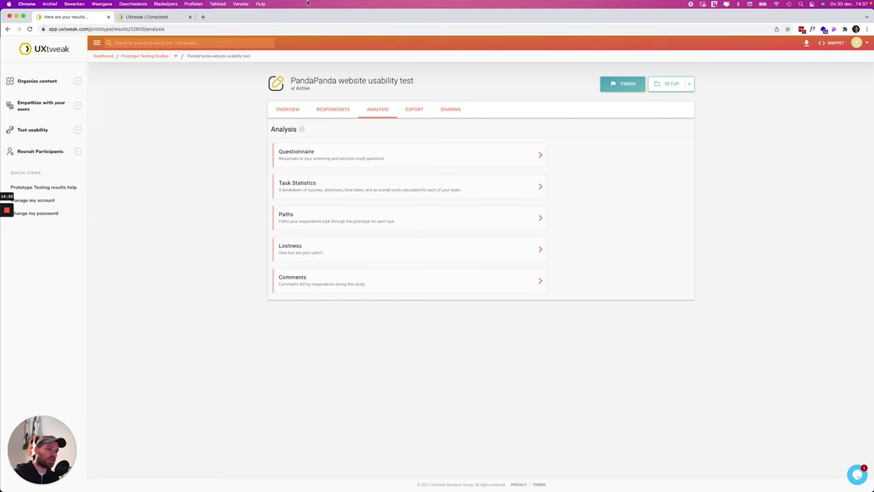
left_click(287, 109)
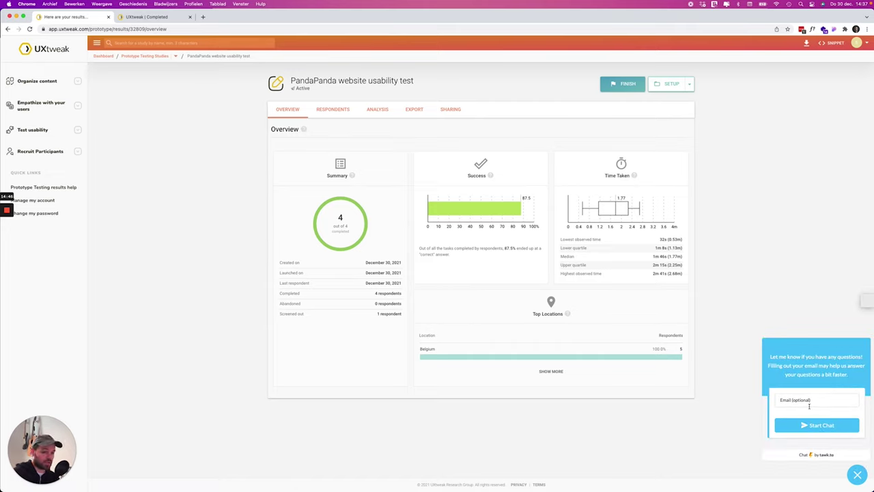
- Close the help chat, expand Recruit Participants, and glance at the User Panel topic choices without selecting any
left_click(856, 474)
left_click(50, 152)
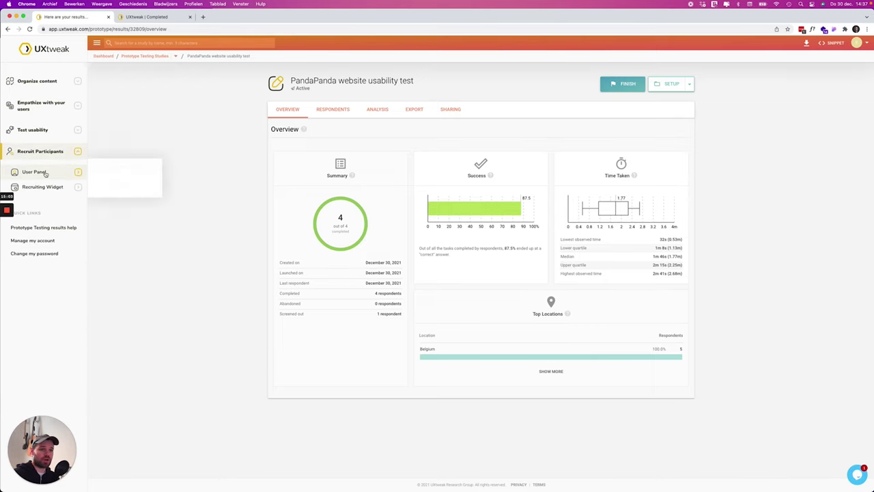
left_click(123, 172)
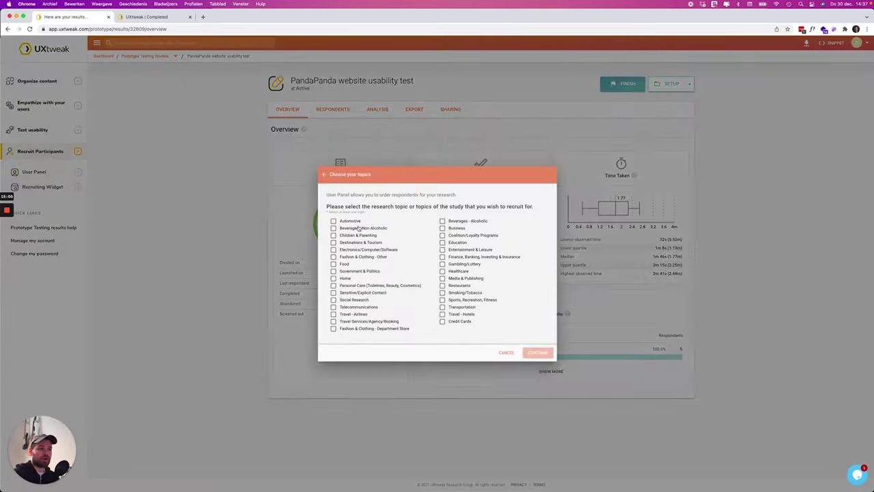
left_click(325, 175)
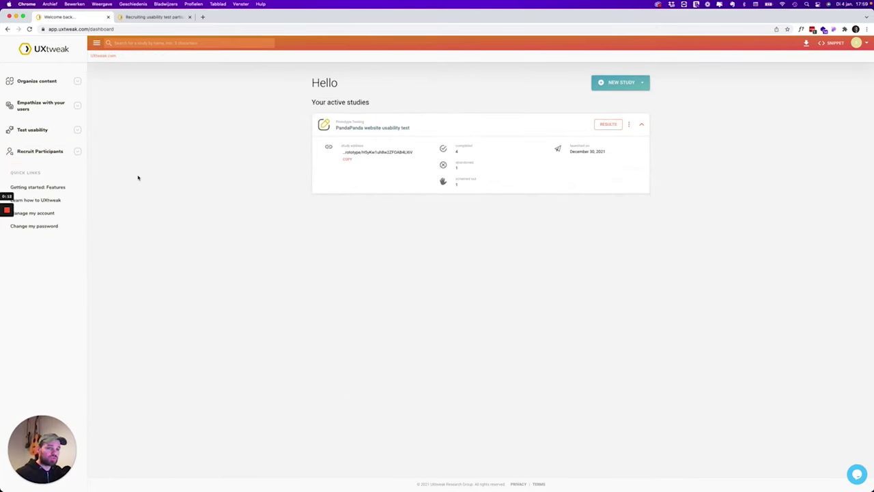
- Create a recruiting widget, highlight the snippet's paste-into-head instruction, and view the demo shop preview
left_click(39, 151)
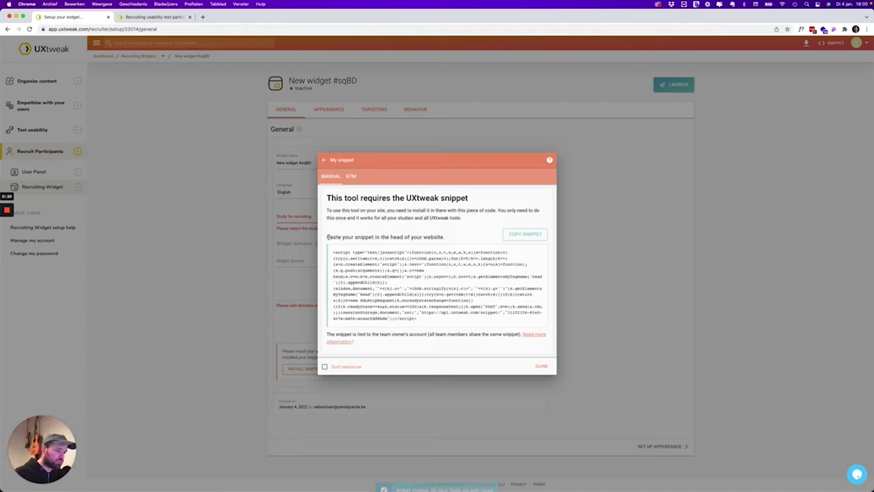
left_click_drag(326, 237, 449, 238)
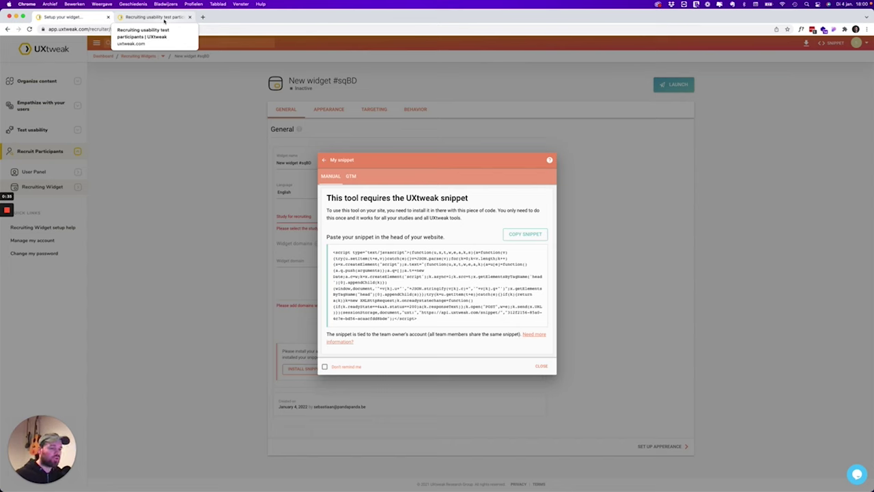
left_click(163, 20)
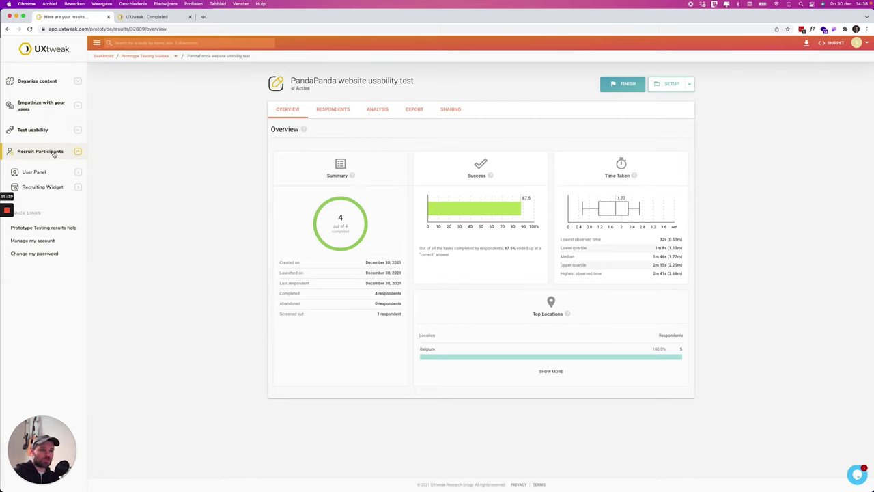
- Open the active Prototype Testing studies list under Test usability
left_click(52, 152)
mouse_move(66, 167)
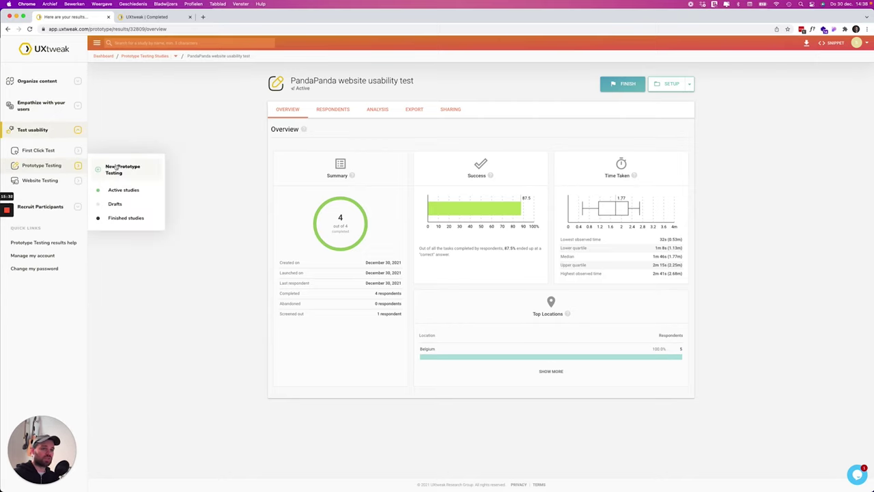
left_click(136, 191)
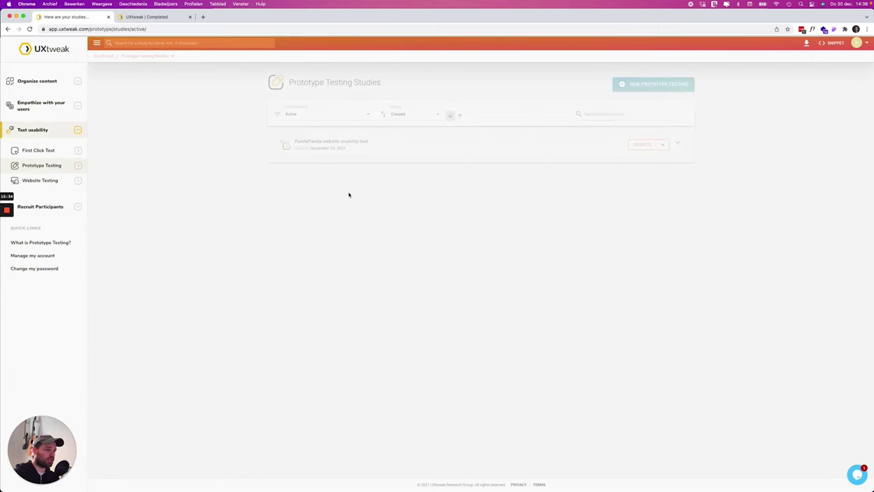